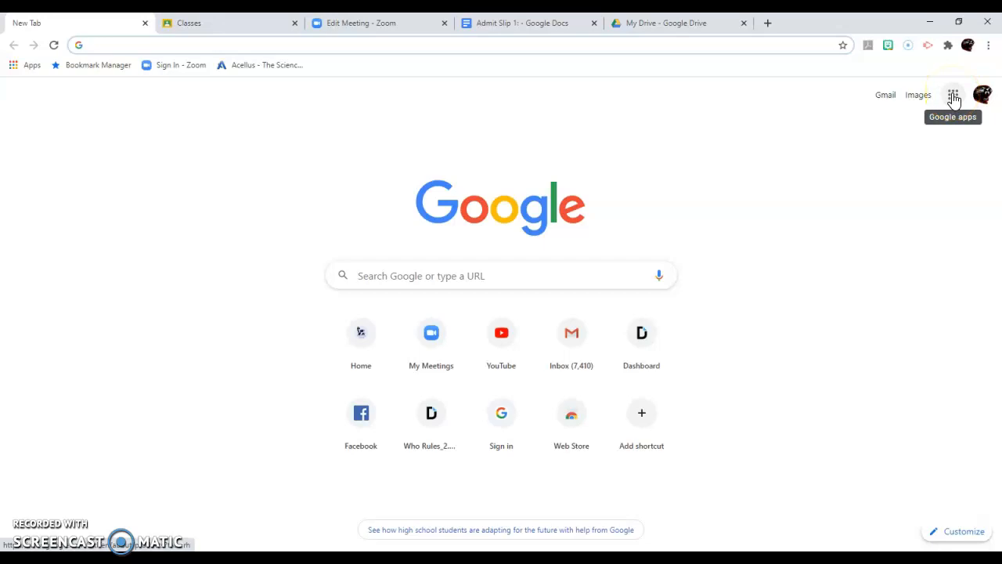
Open Google Classroom from the new browser page and close the duplicate Classes page.
{"action": "left_click", "coordinate": [956, 99]}
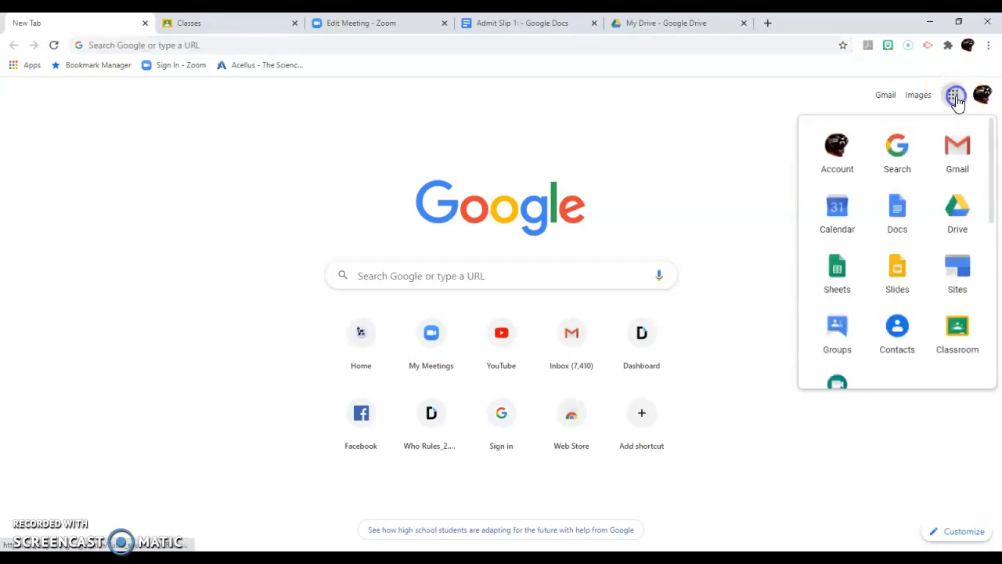
{"action": "left_click", "coordinate": [956, 332]}
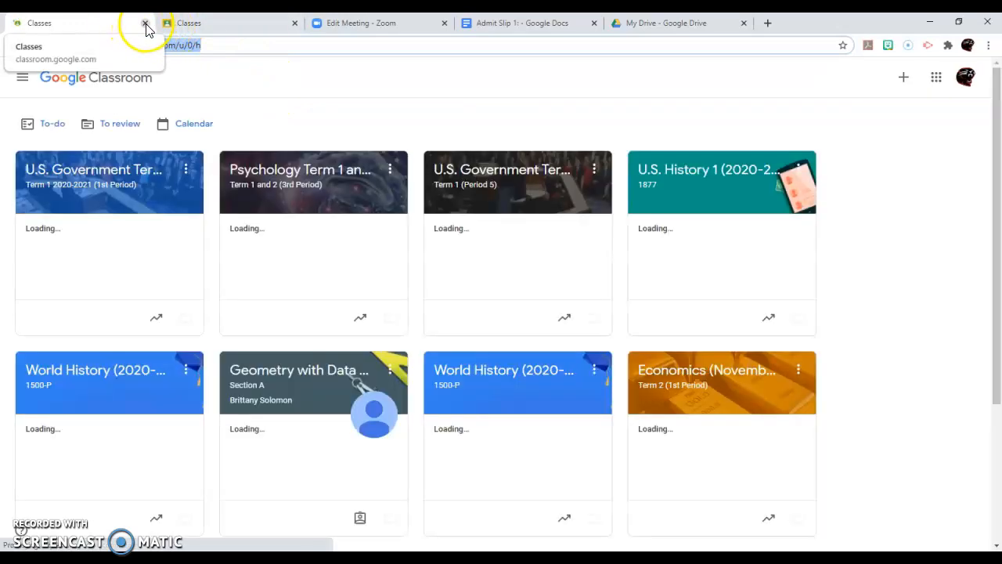
{"action": "left_click", "coordinate": [294, 24]}
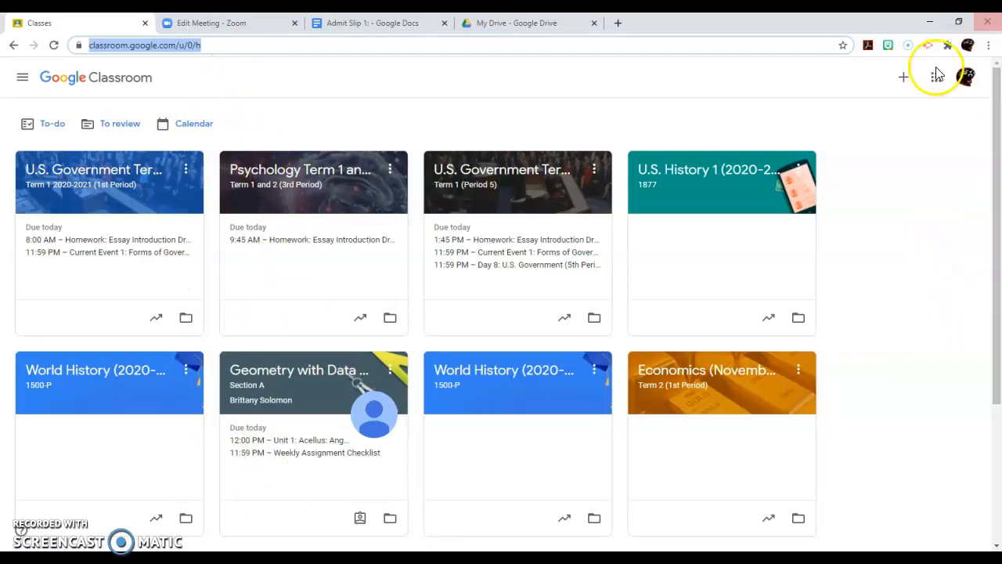
Start a new class named with the teacher's surname plus "Mentor Class", and set its section to "Term 1 and 2".
{"action": "left_click", "coordinate": [903, 80]}
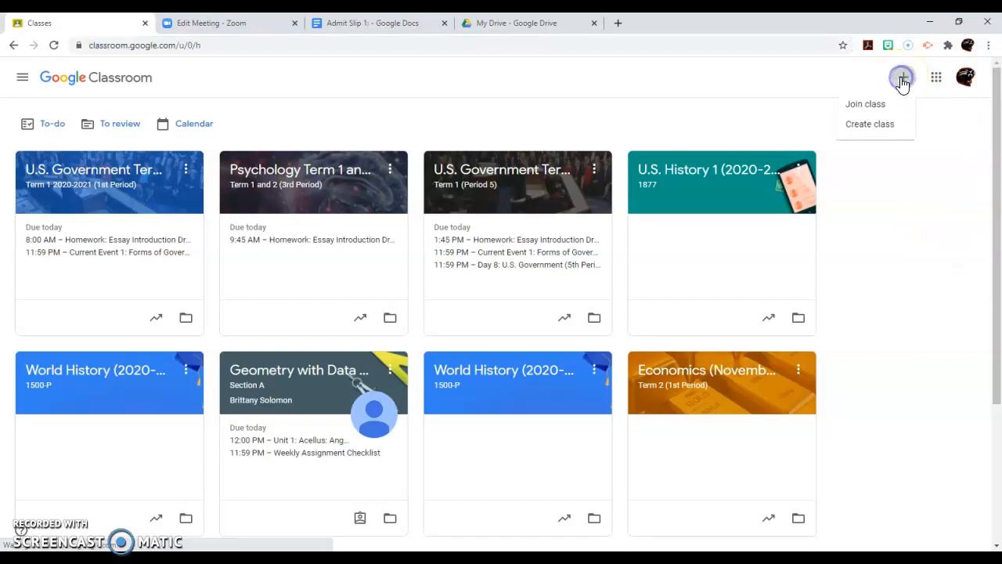
{"action": "left_click", "coordinate": [861, 128]}
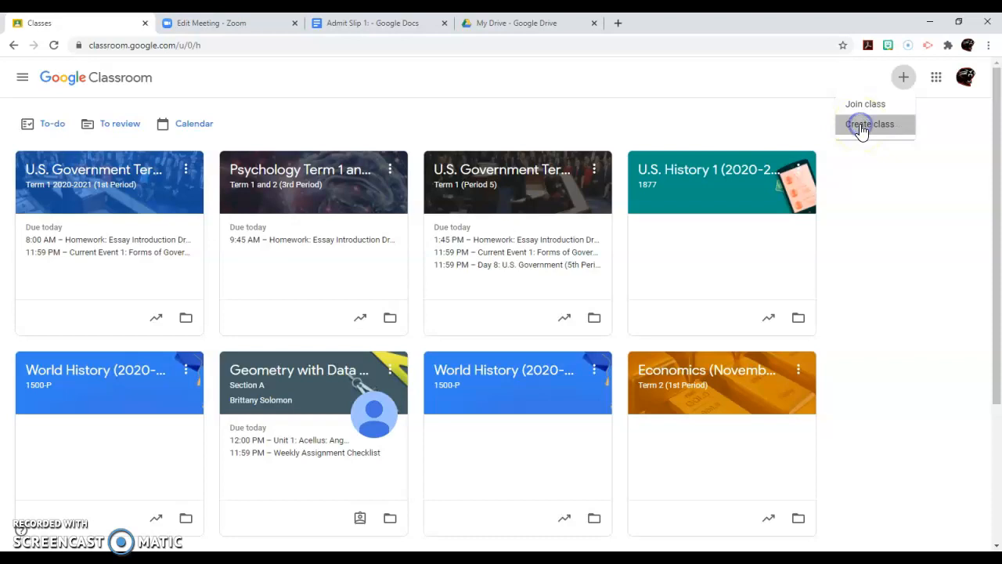
{"action": "left_click", "coordinate": [372, 234]}
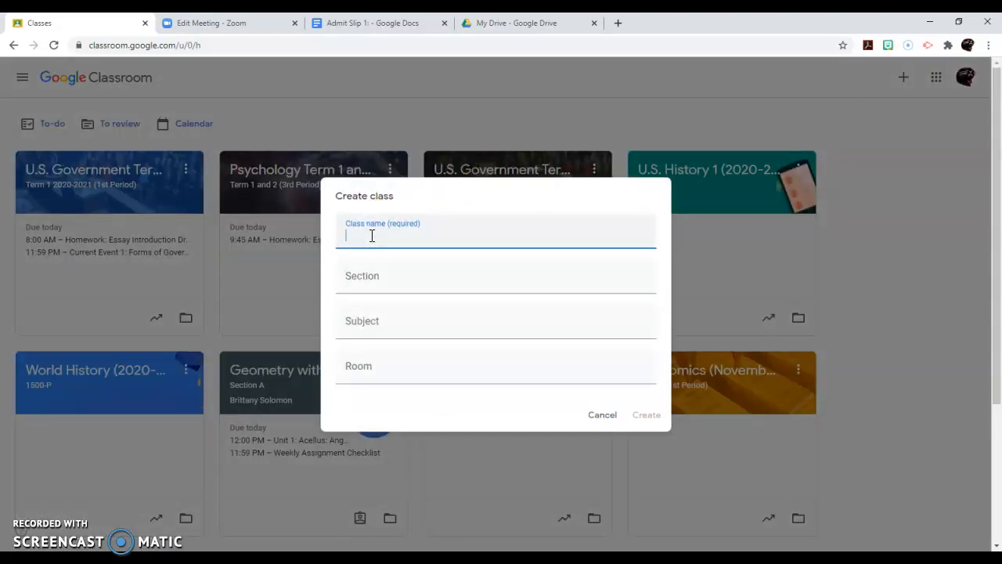
{"action": "type", "text": "Bell's Mentor Class"}
{"action": "left_click", "coordinate": [357, 284]}
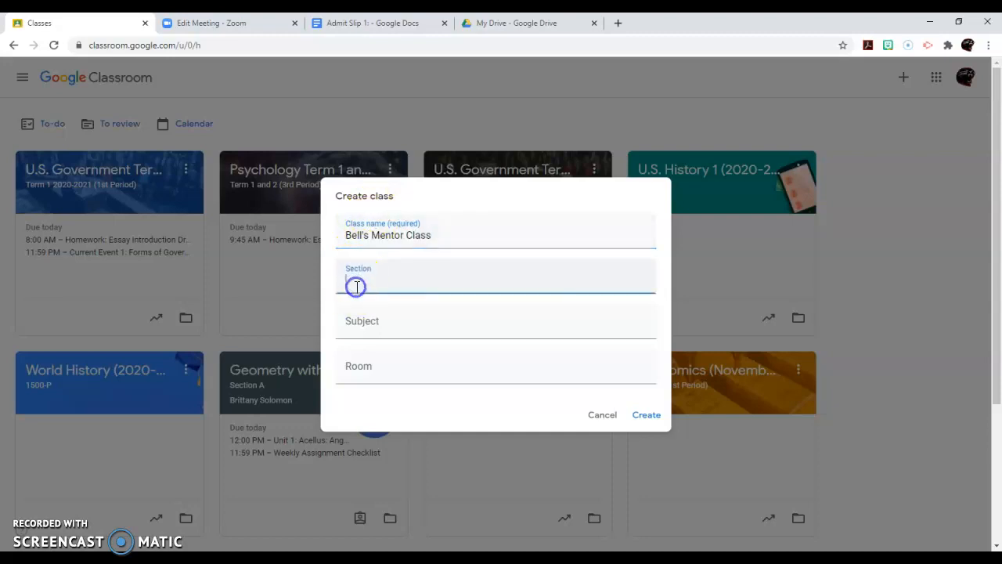
{"action": "type", "text": "Term 1 and 2"}
Set the subject to "Mentoring Teachers" and the room to "11-E", and create the class.
{"action": "left_click", "coordinate": [379, 327]}
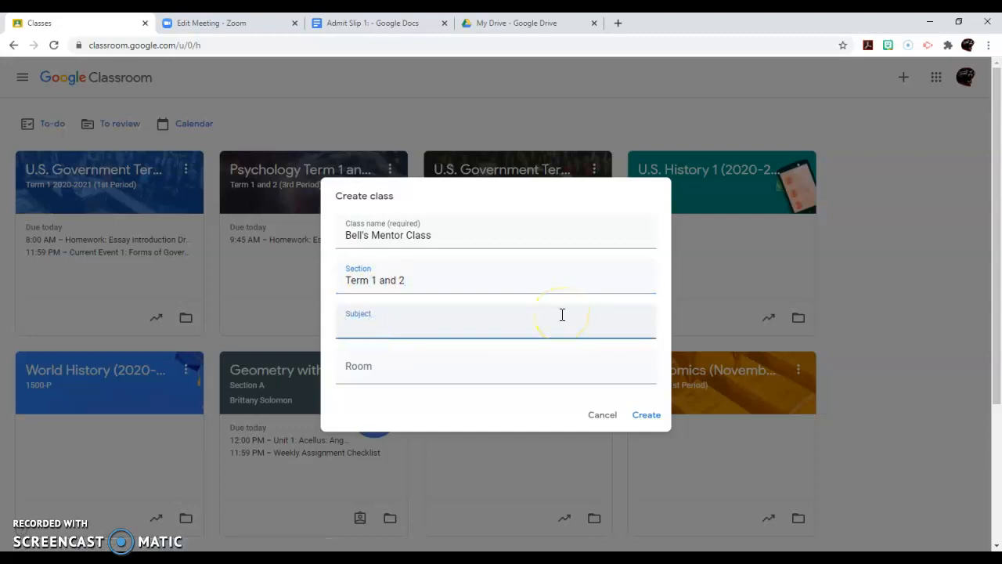
{"action": "type", "text": "Ment"}
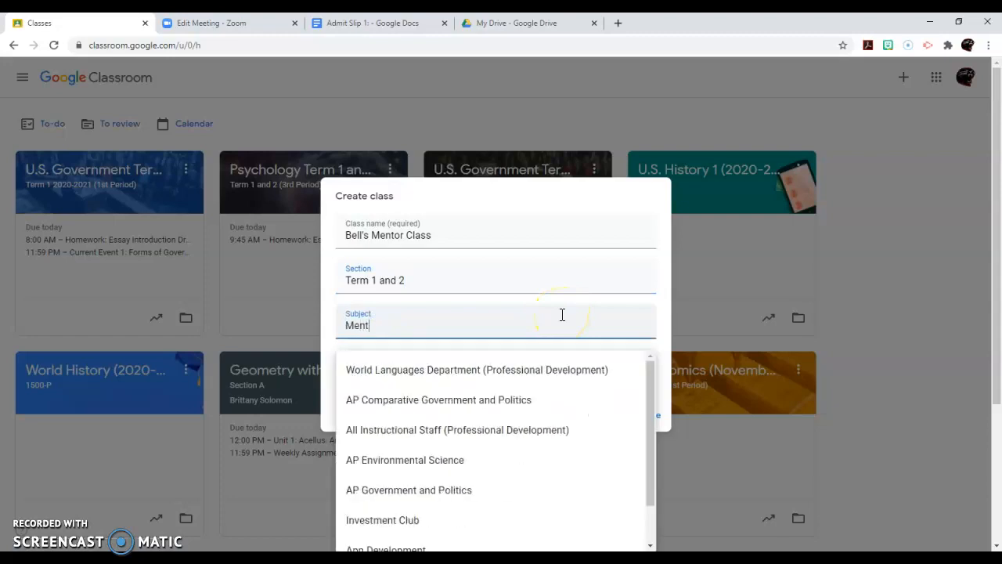
{"action": "type", "text": "oring Teachers"}
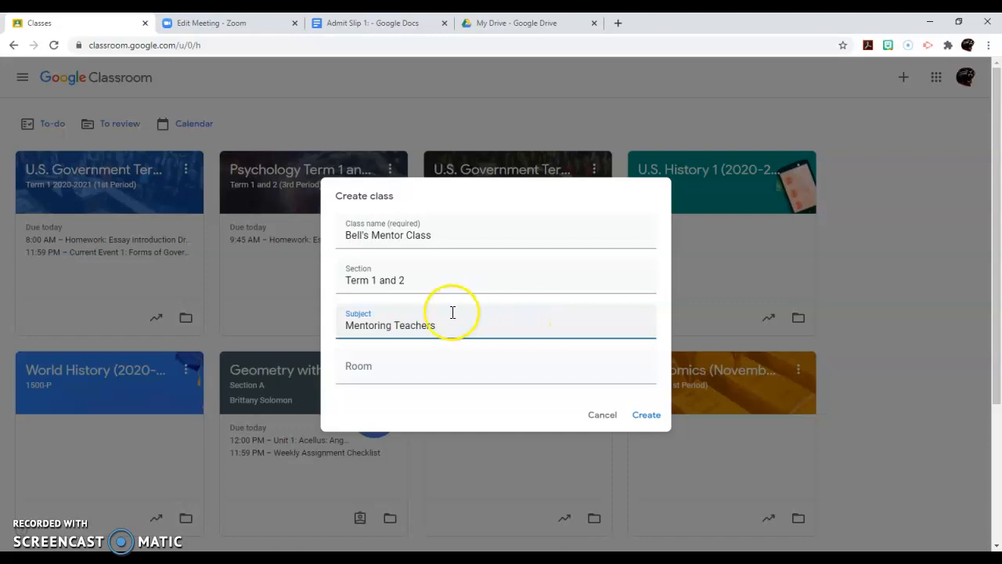
{"action": "left_click", "coordinate": [373, 328]}
{"action": "left_click", "coordinate": [373, 373]}
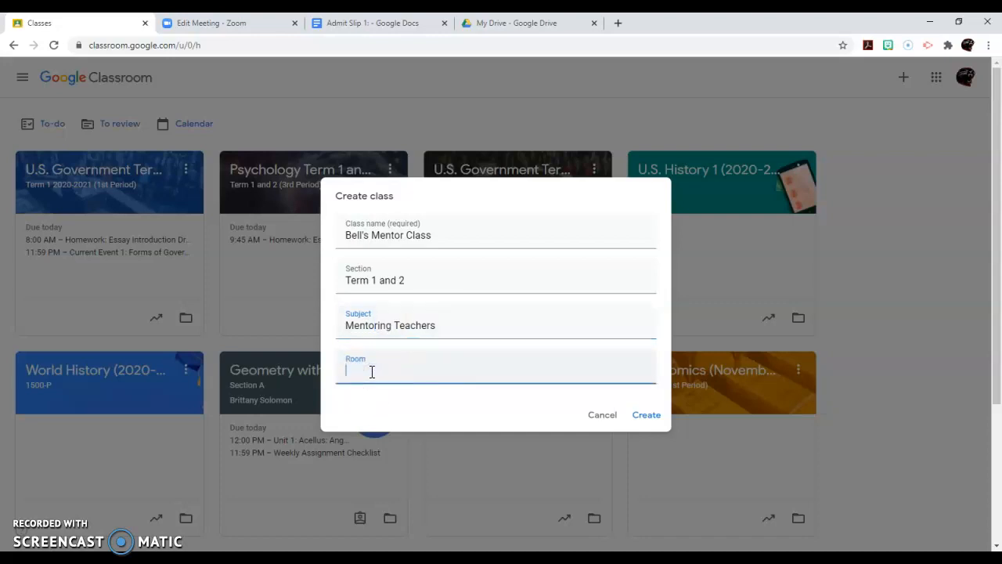
{"action": "type", "text": "11-E"}
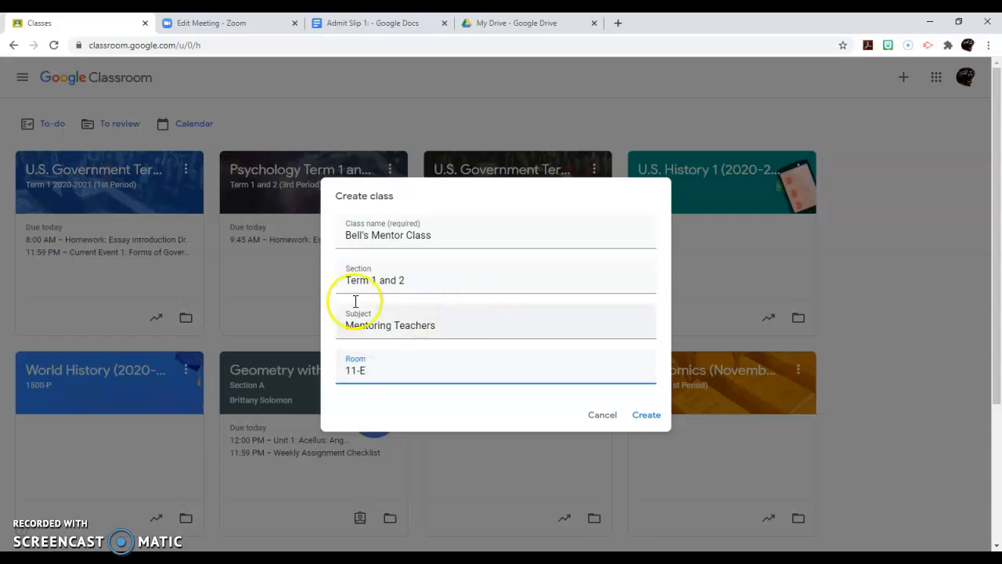
{"action": "left_click", "coordinate": [649, 419]}
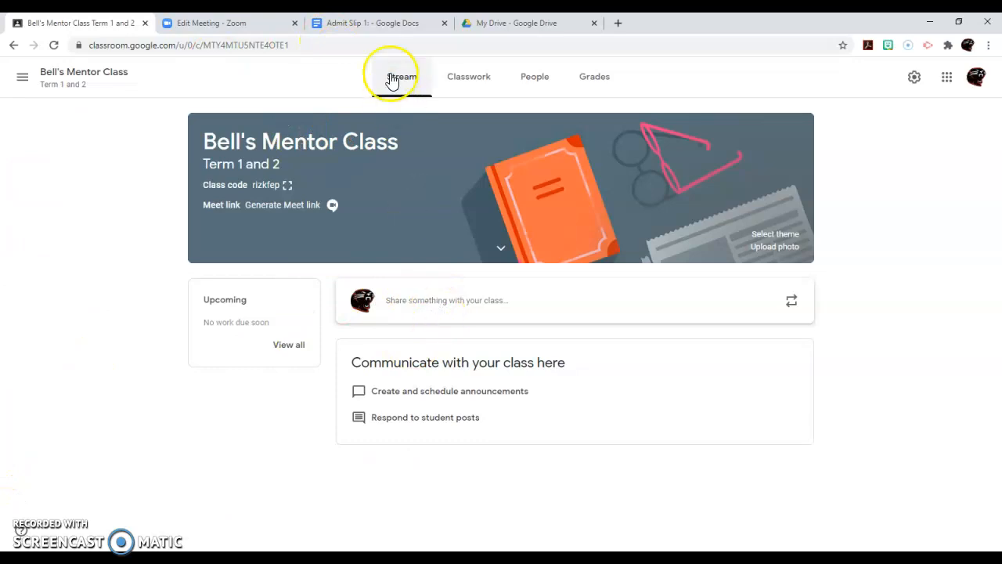
Draft a stream announcement that welcomes students to the teacher's Mentor Class by the teacher's name.
{"action": "left_click", "coordinate": [450, 304]}
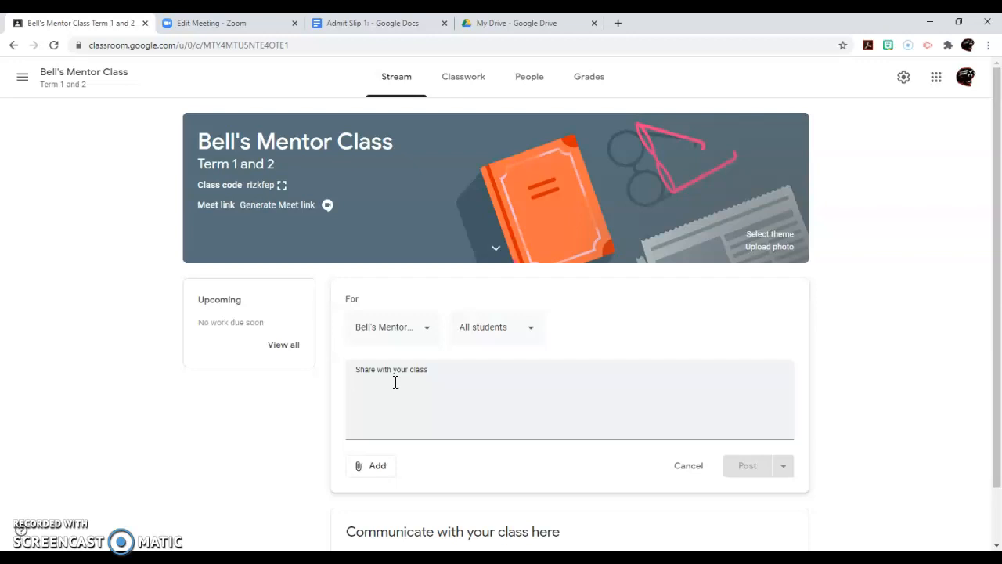
{"action": "type", "text": "Welcome to Mr. B"}
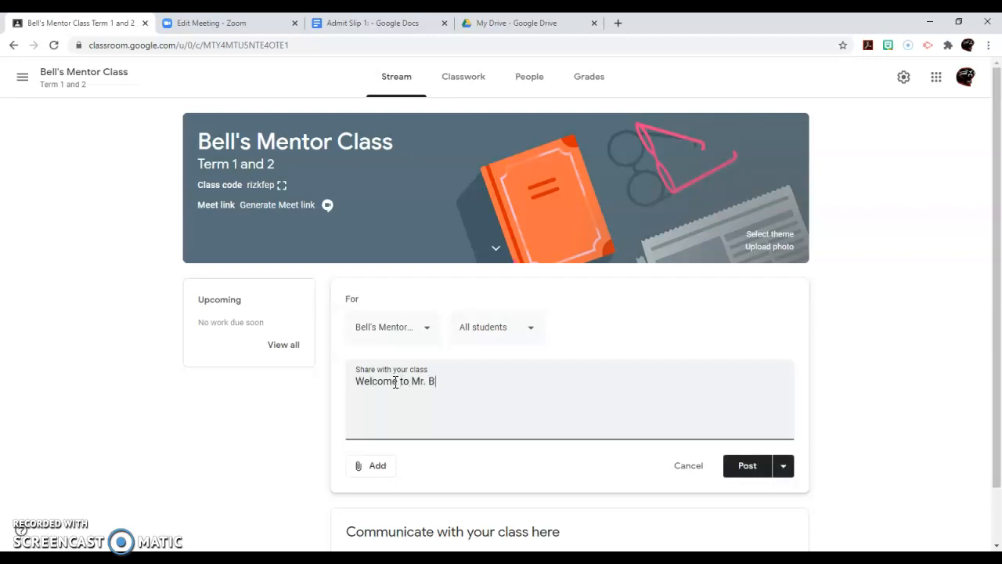
{"action": "type", "text": "ell's Mentor Class"}
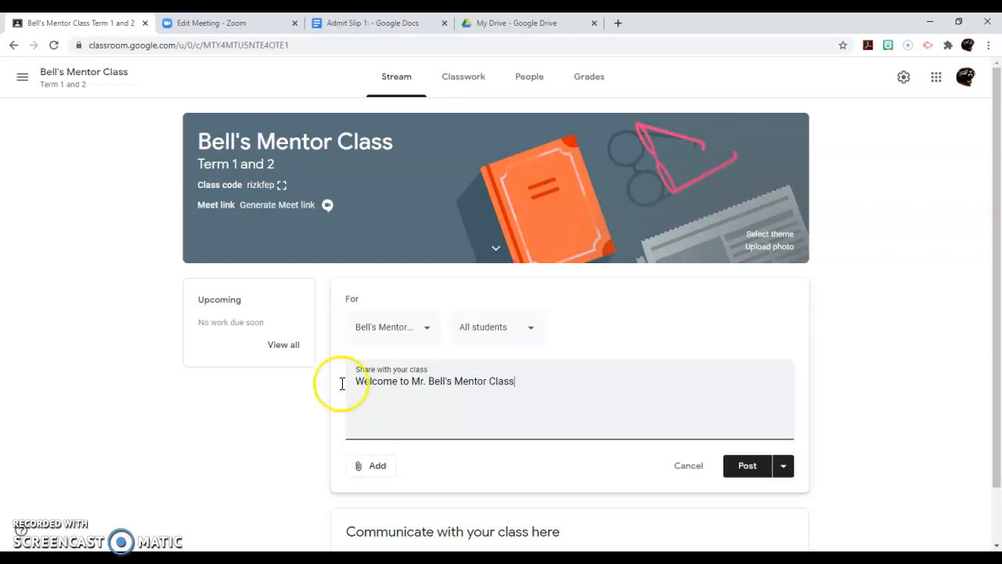
Examine the announcement's attachment options, including inserting a YouTube video by search or by URL.
{"action": "left_click", "coordinate": [380, 468]}
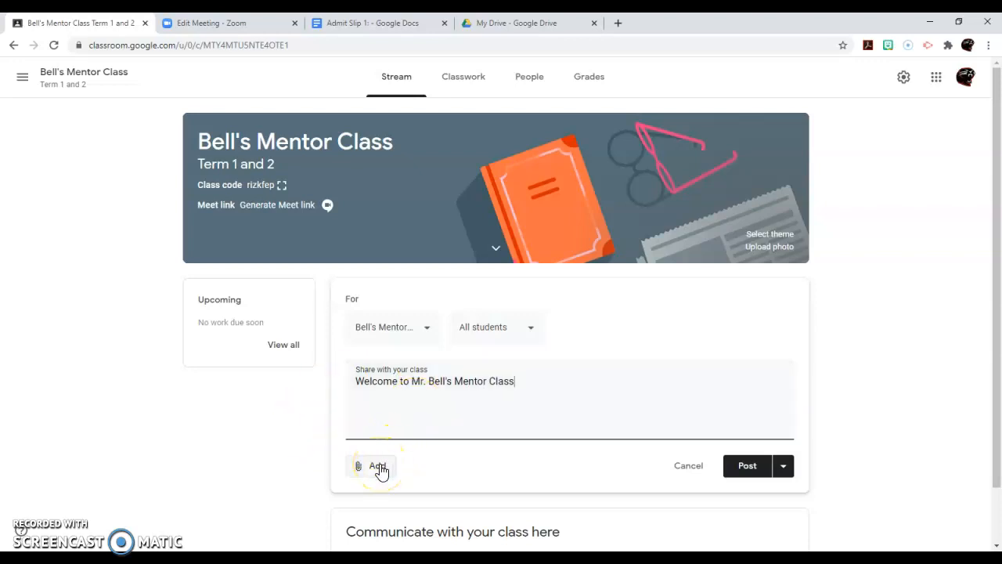
{"action": "left_click", "coordinate": [366, 470]}
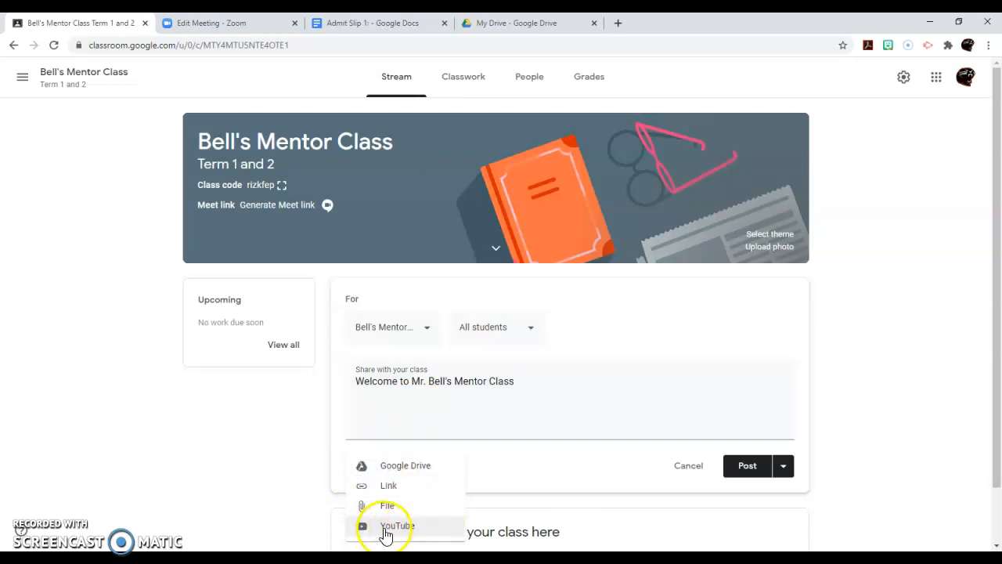
{"action": "left_click", "coordinate": [386, 532]}
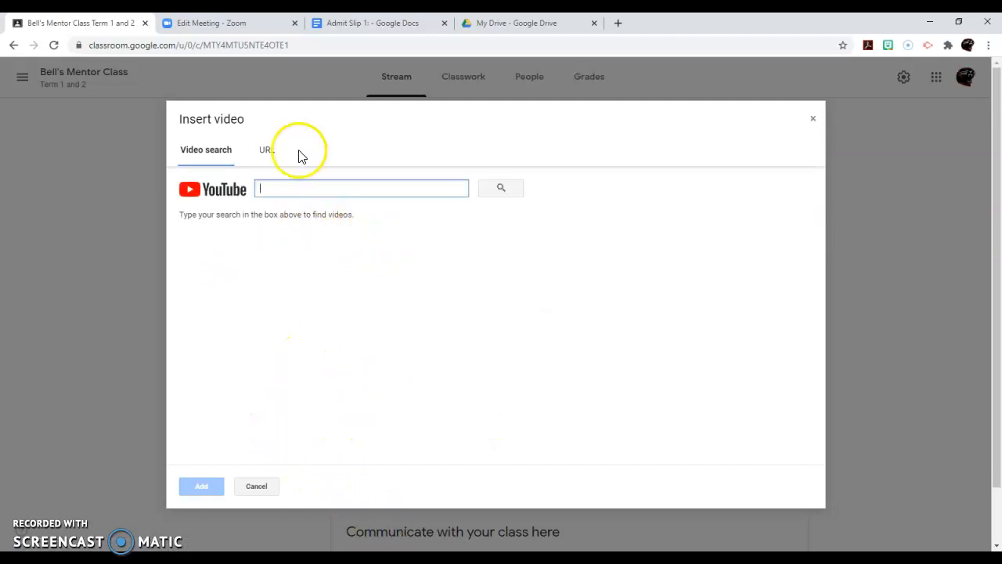
{"action": "left_click", "coordinate": [267, 151]}
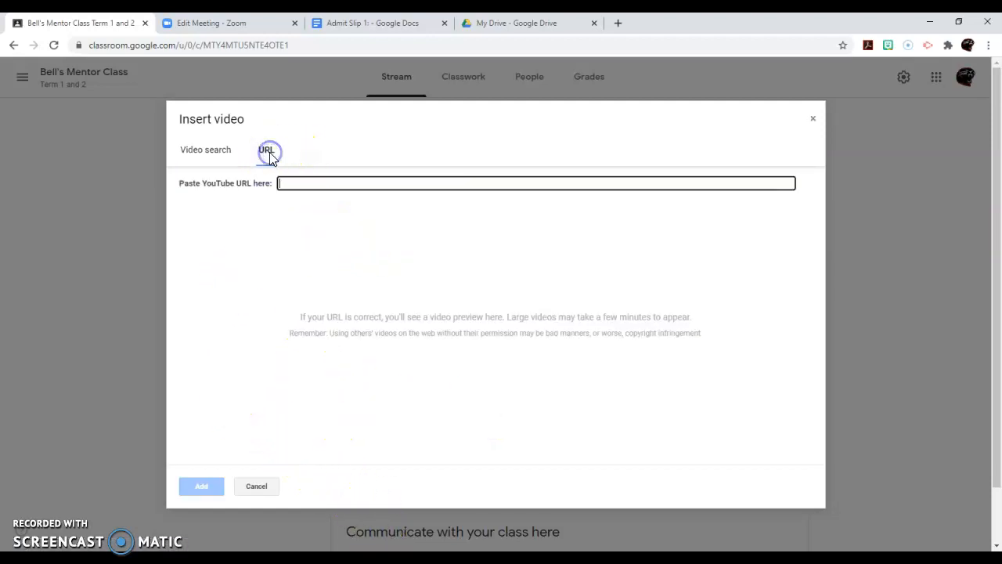
{"action": "left_click", "coordinate": [813, 118]}
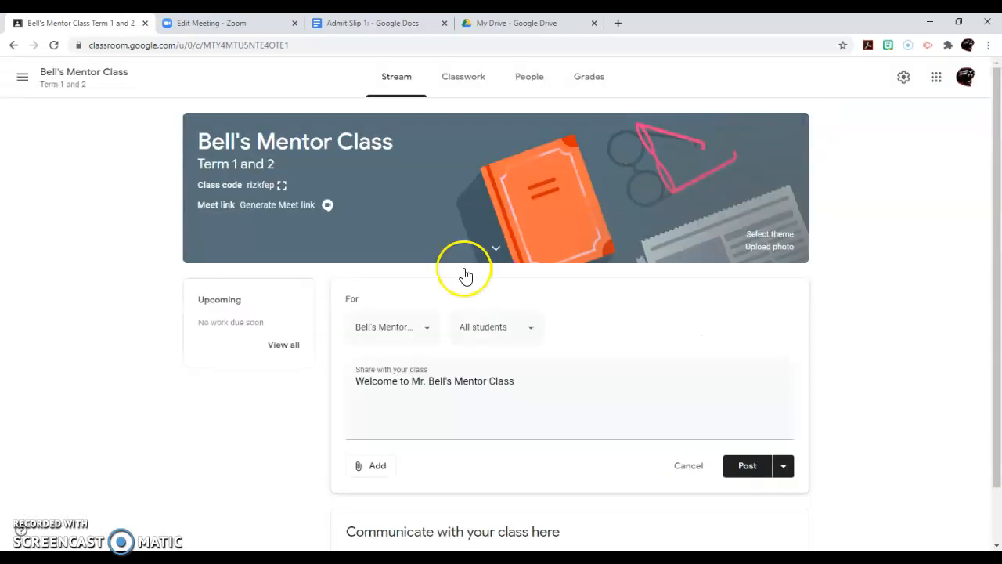
{"action": "left_click", "coordinate": [376, 466]}
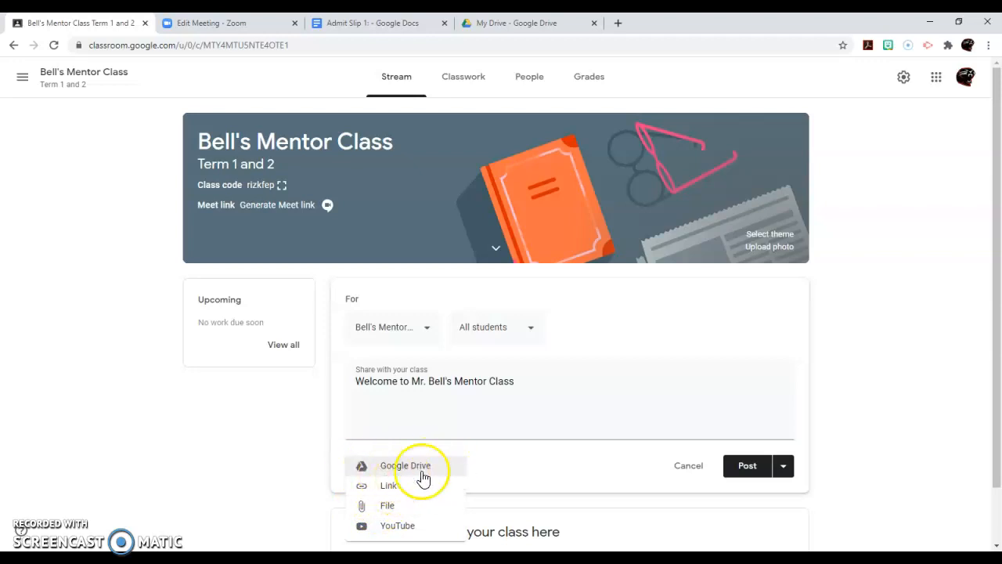
{"action": "left_click", "coordinate": [469, 391]}
End the welcome message with an exclamation mark and post the announcement immediately.
{"action": "left_click", "coordinate": [516, 381]}
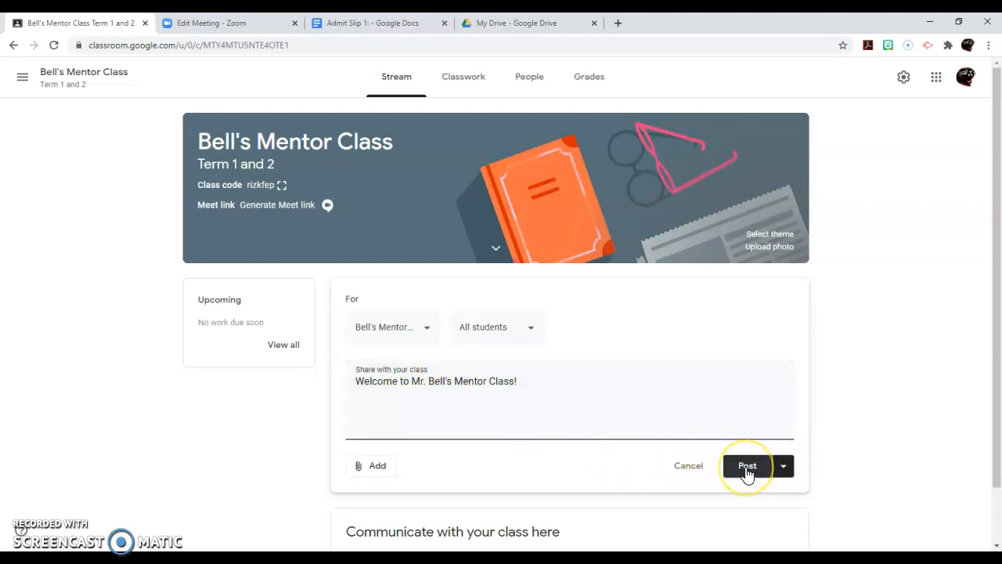
{"action": "left_click", "coordinate": [785, 472]}
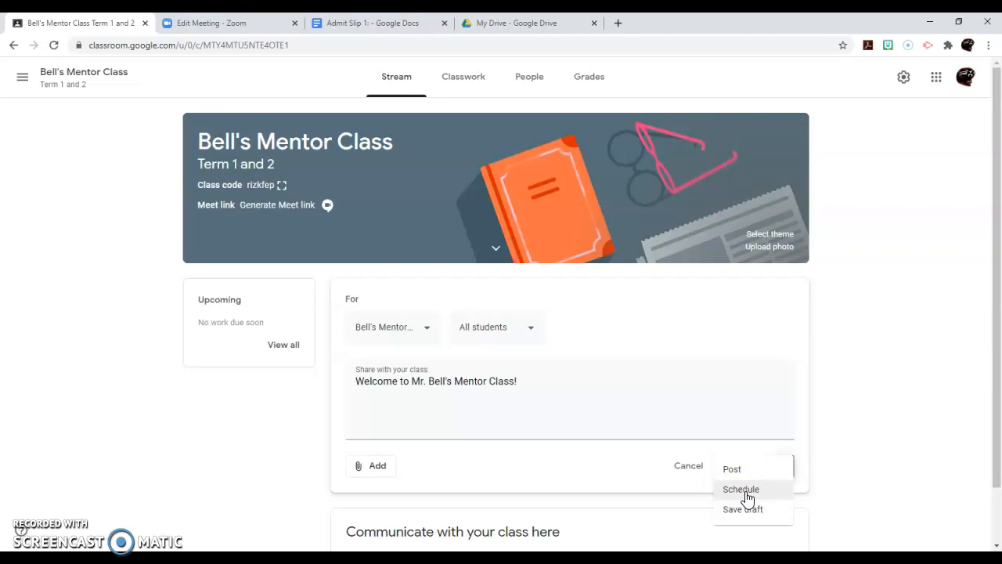
{"action": "left_click", "coordinate": [610, 506]}
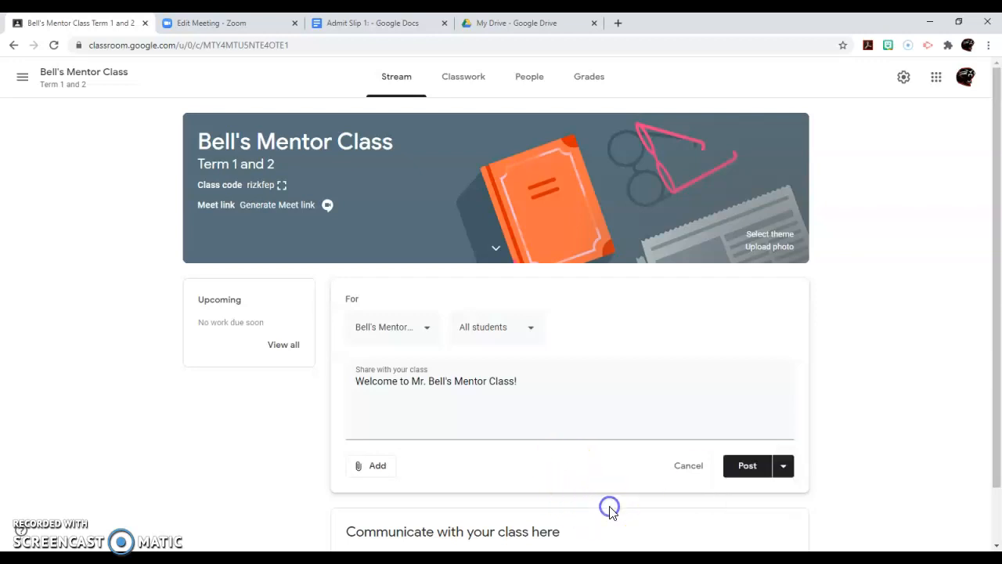
{"action": "left_click", "coordinate": [744, 468]}
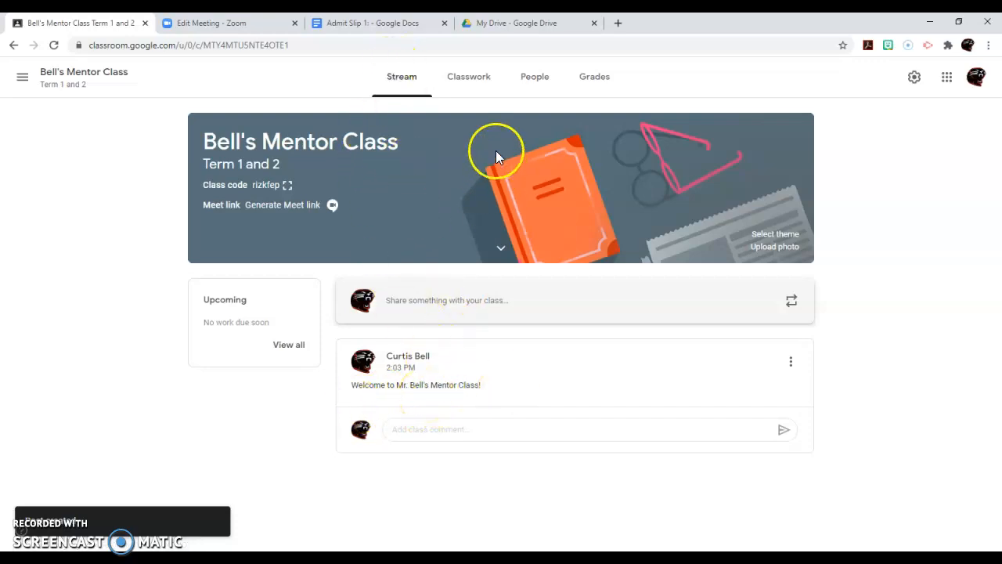
Add a classwork topic titled "Day 1:" followed by the teacher's name and "Introduction".
{"action": "left_click", "coordinate": [462, 82]}
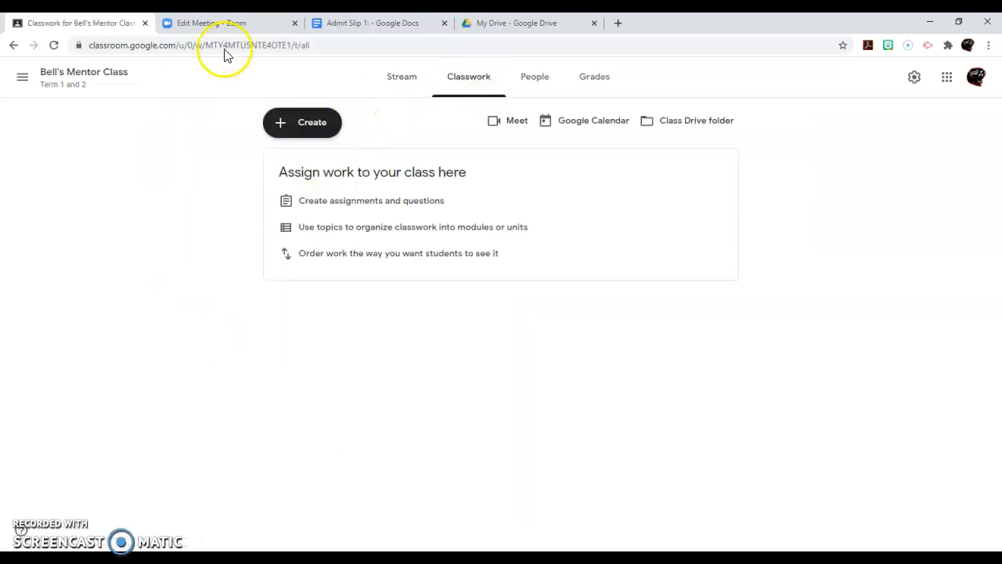
{"action": "left_click", "coordinate": [280, 129]}
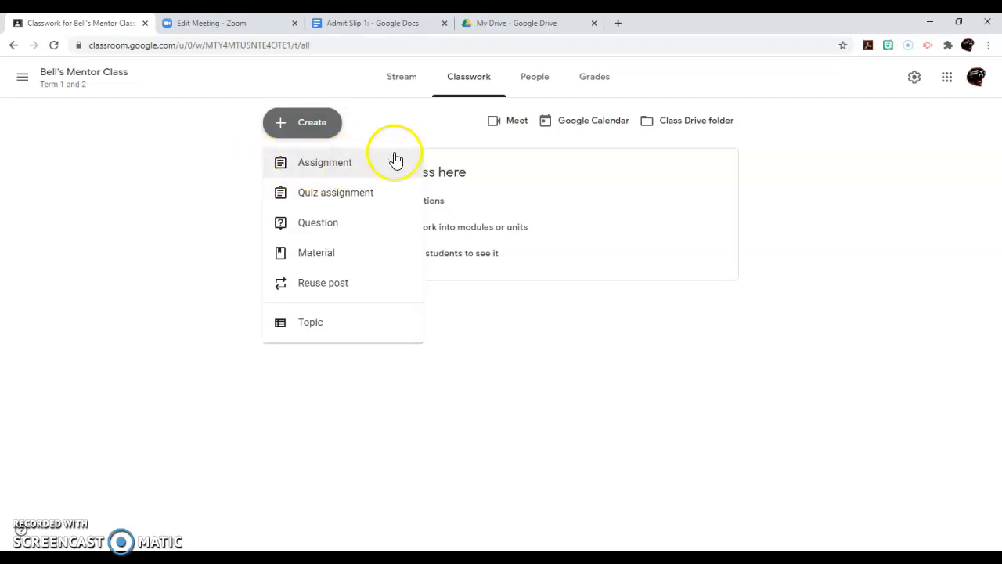
{"action": "left_click", "coordinate": [316, 328]}
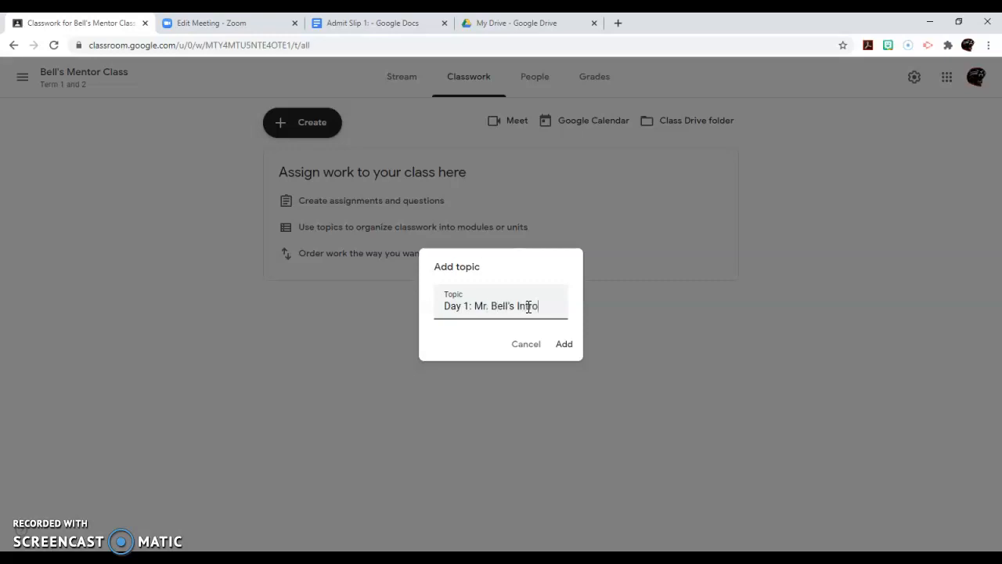
{"action": "type", "text": "ion"}
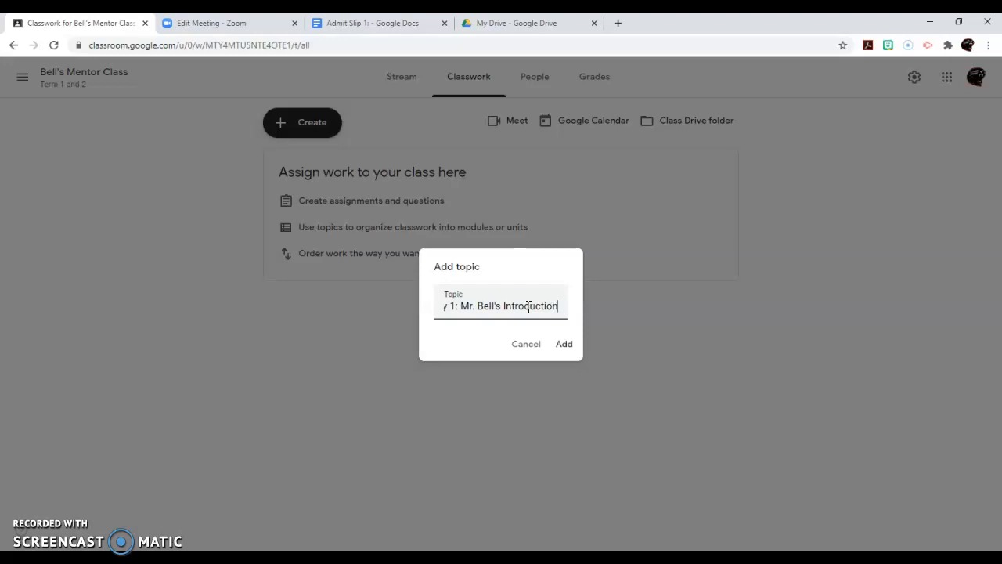
{"action": "left_click", "coordinate": [565, 345]}
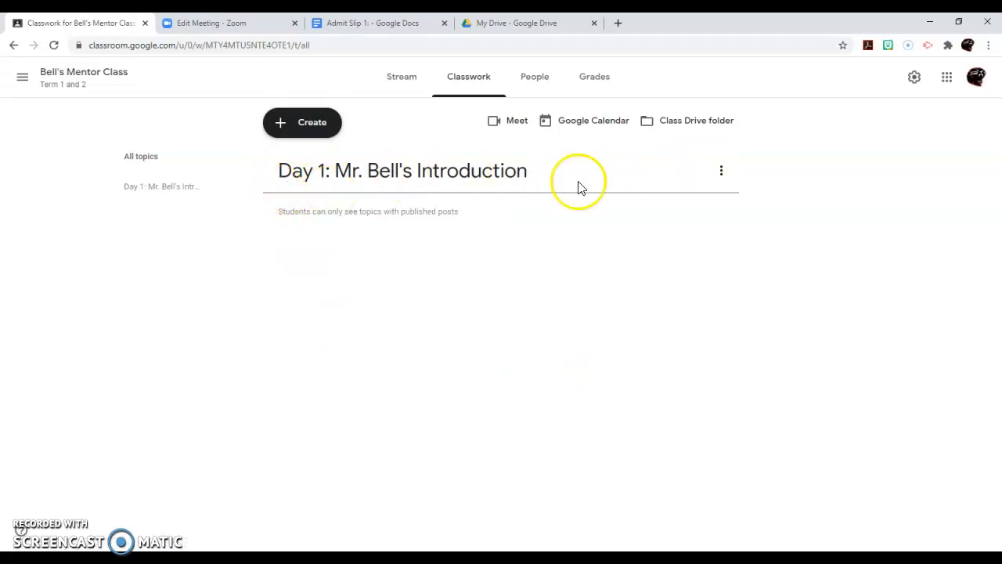
Create an assignment titled "Day 1: Assignment" with the instructions "Today, your assignment will be posted here.".
{"action": "left_click", "coordinate": [278, 129]}
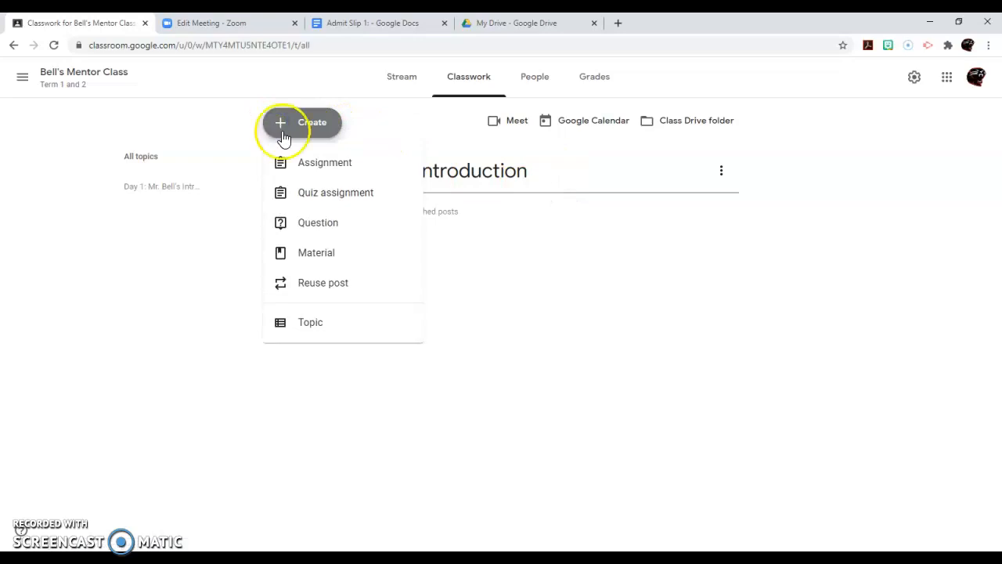
{"action": "left_click", "coordinate": [346, 171]}
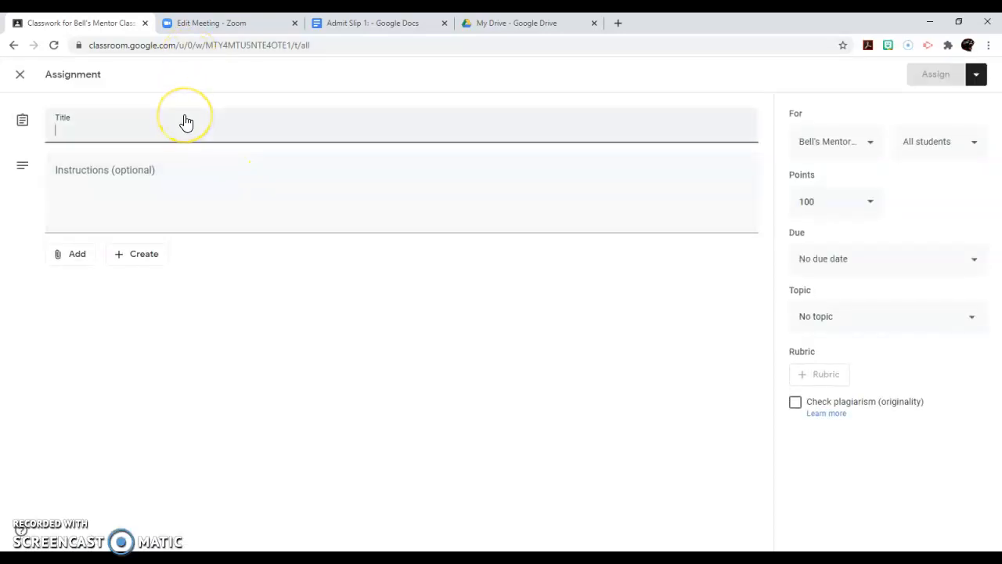
{"action": "type", "text": "Day 1: Assignment"}
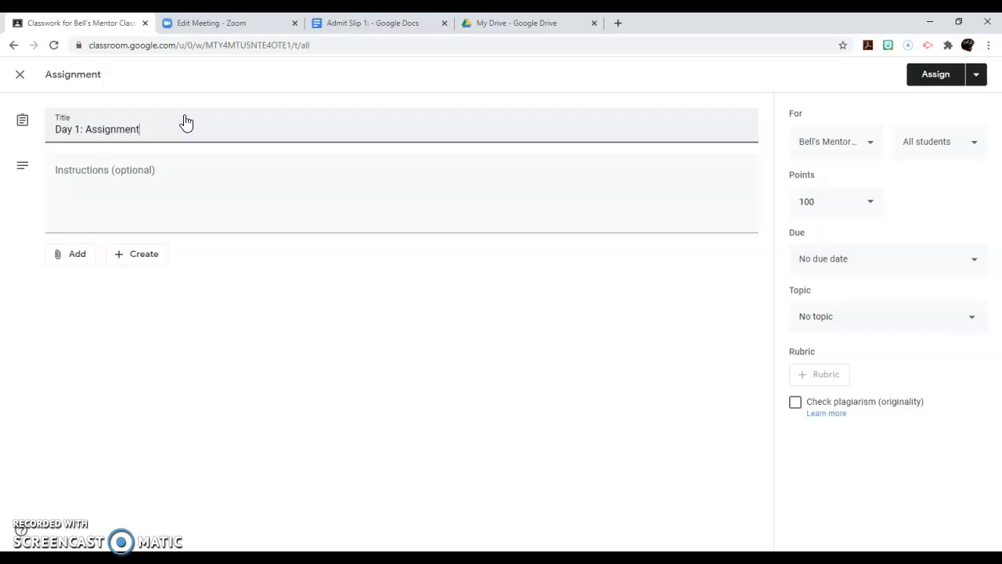
{"action": "left_click", "coordinate": [98, 171]}
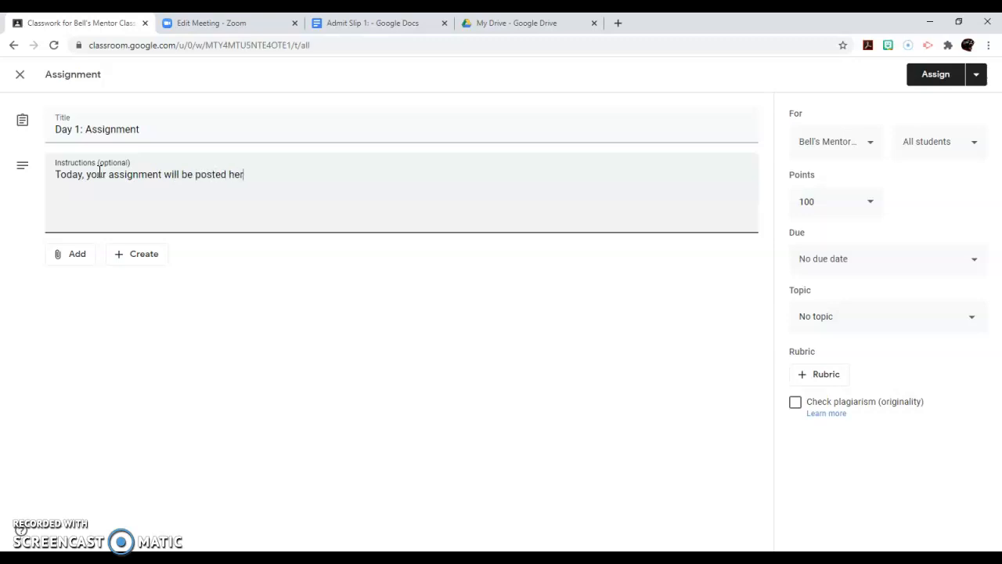
{"action": "left_click", "coordinate": [59, 184]}
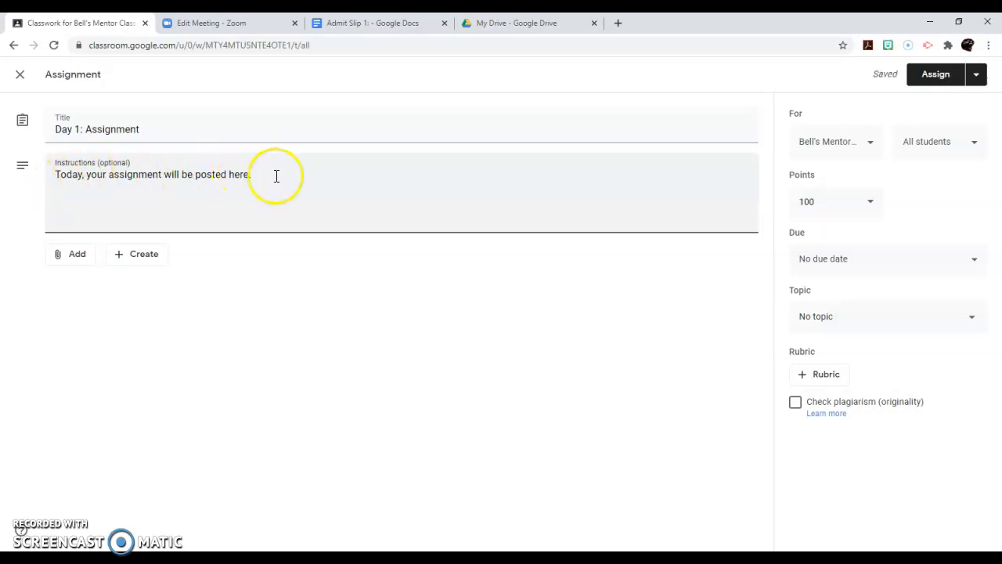
Set the assignment's points to 20.
{"action": "left_click", "coordinate": [823, 201]}
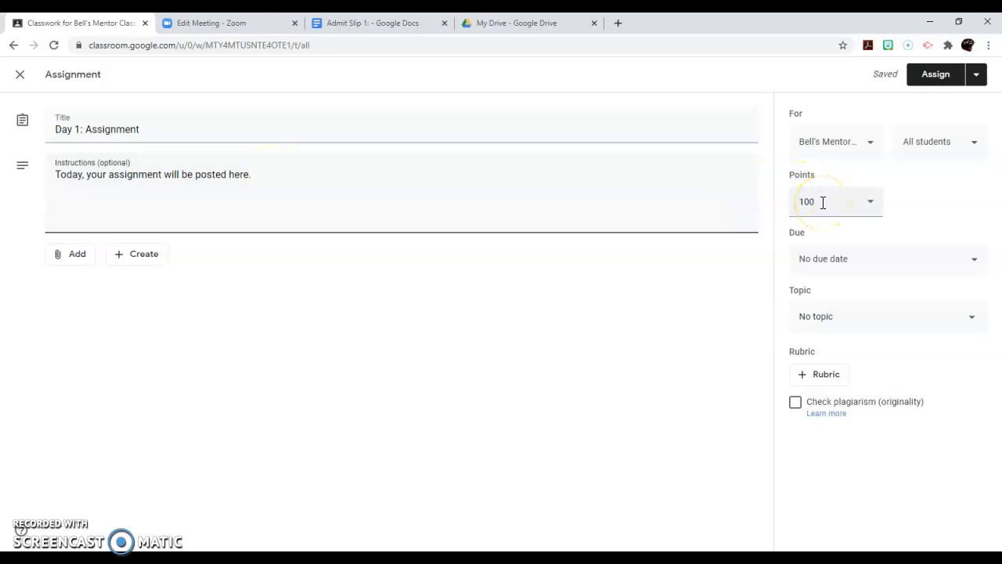
{"action": "left_click_drag", "start_coordinate": [822, 201], "coordinate": [800, 207]}
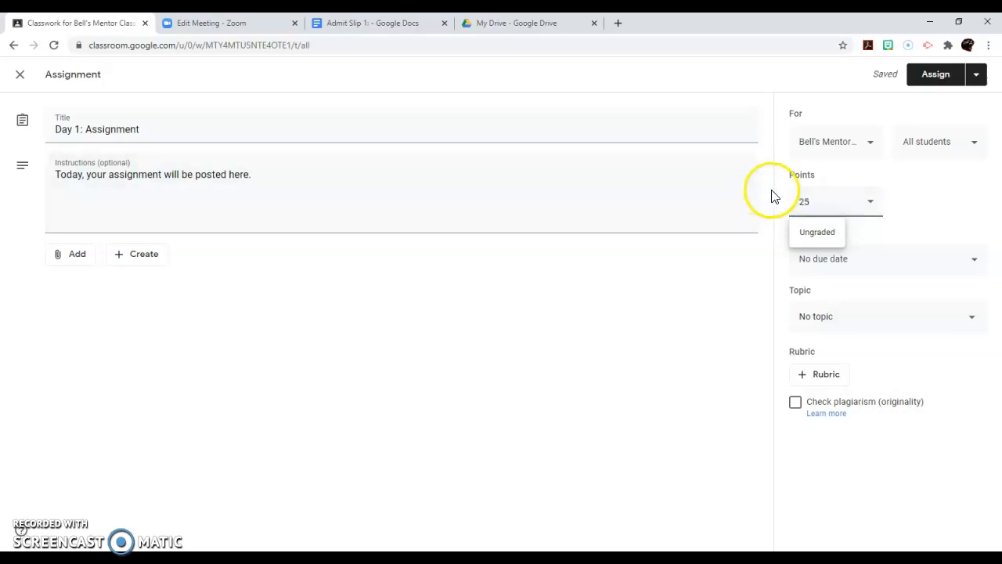
{"action": "left_click", "coordinate": [817, 232]}
{"action": "left_click_drag", "start_coordinate": [832, 202], "coordinate": [768, 205]}
{"action": "type", "text": "20"}
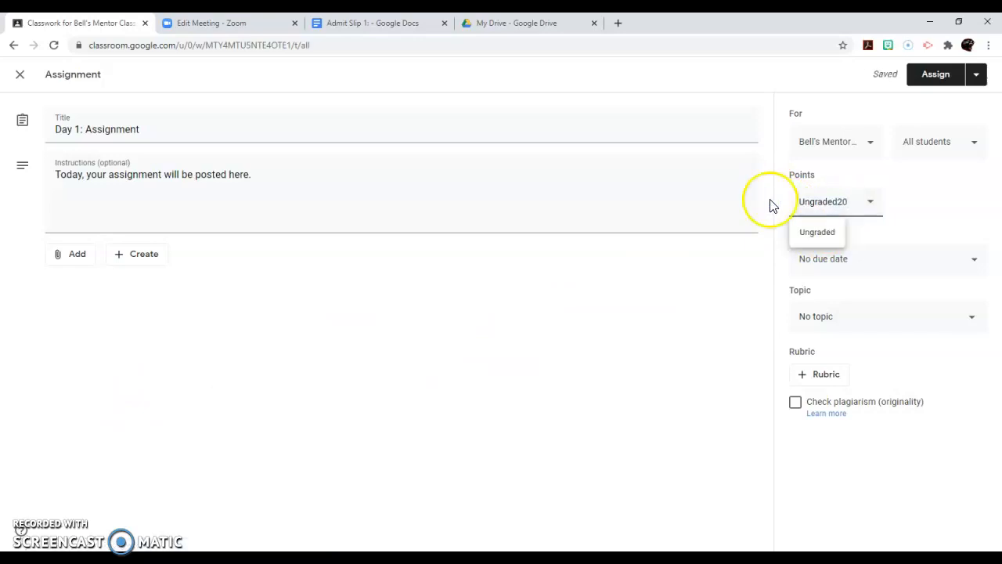
{"action": "left_click_drag", "start_coordinate": [856, 209], "coordinate": [720, 206]}
{"action": "type", "text": "20"}
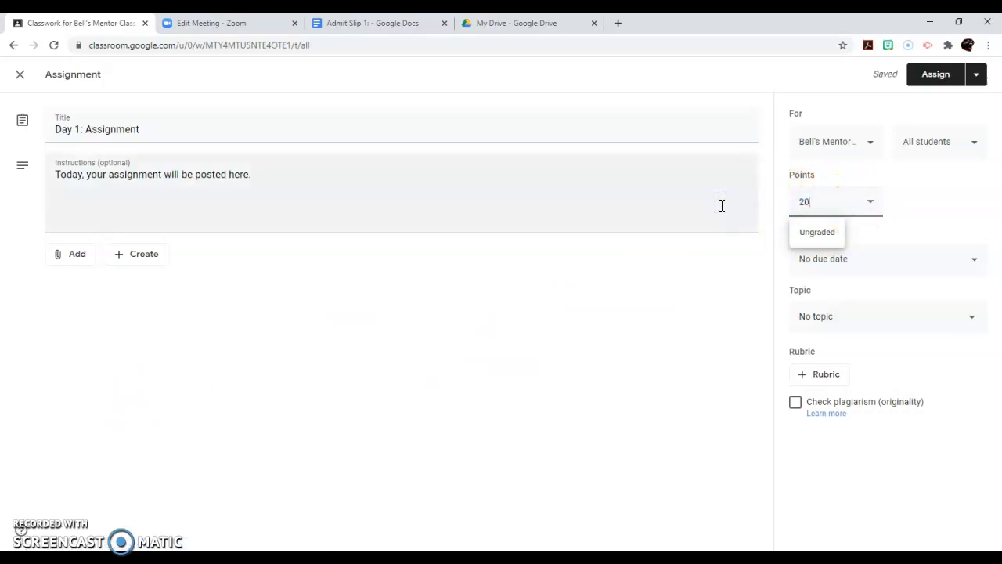
{"action": "left_click", "coordinate": [633, 311]}
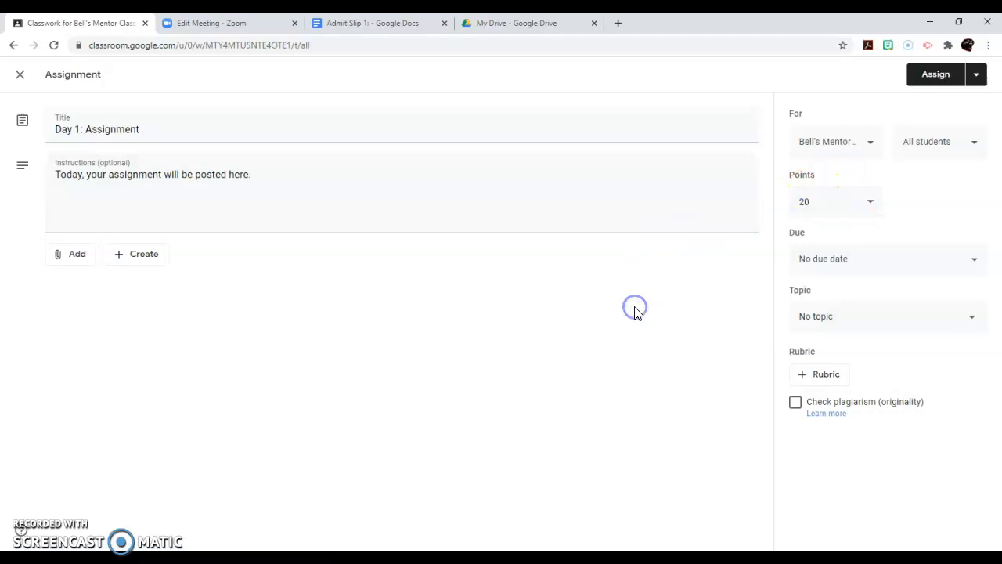
Set the assignment's due date to Sep 18, 2020 at 11:59 PM.
{"action": "left_click", "coordinate": [944, 263]}
{"action": "left_click", "coordinate": [897, 319]}
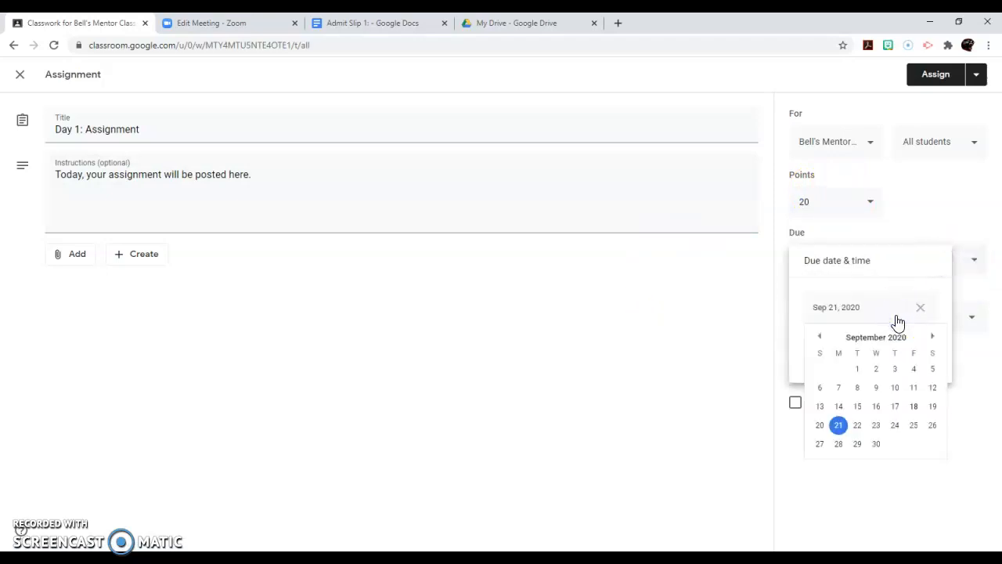
{"action": "left_click", "coordinate": [914, 408]}
{"action": "left_click", "coordinate": [837, 341]}
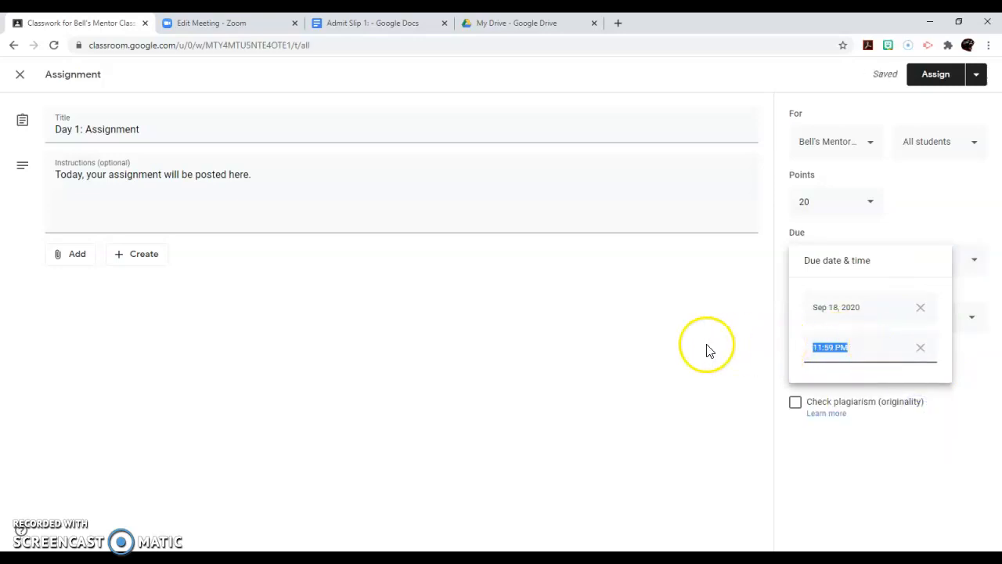
{"action": "left_click", "coordinate": [653, 343]}
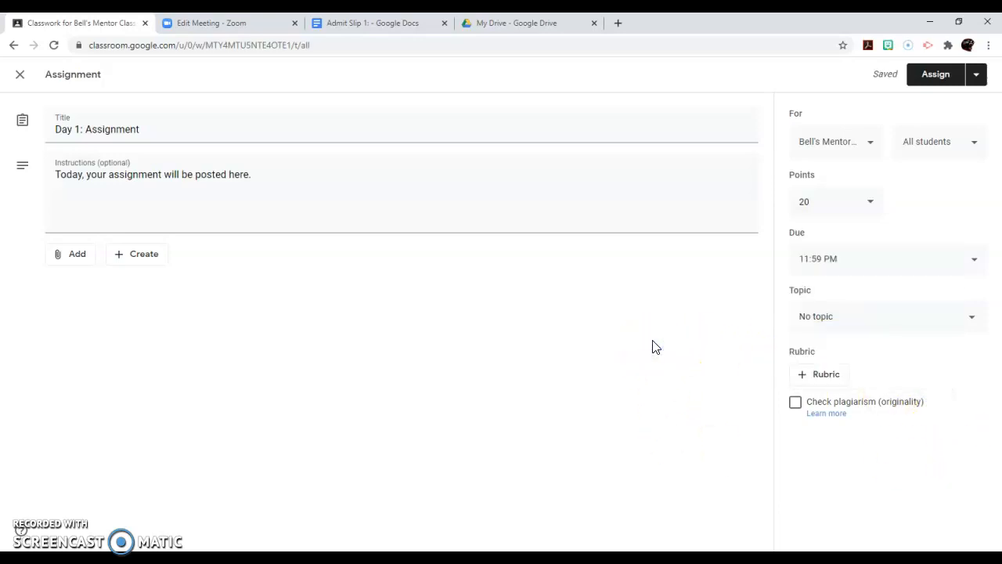
Append the date 09-18-18 to the assignment's title and copy the full title.
{"action": "left_click", "coordinate": [171, 129]}
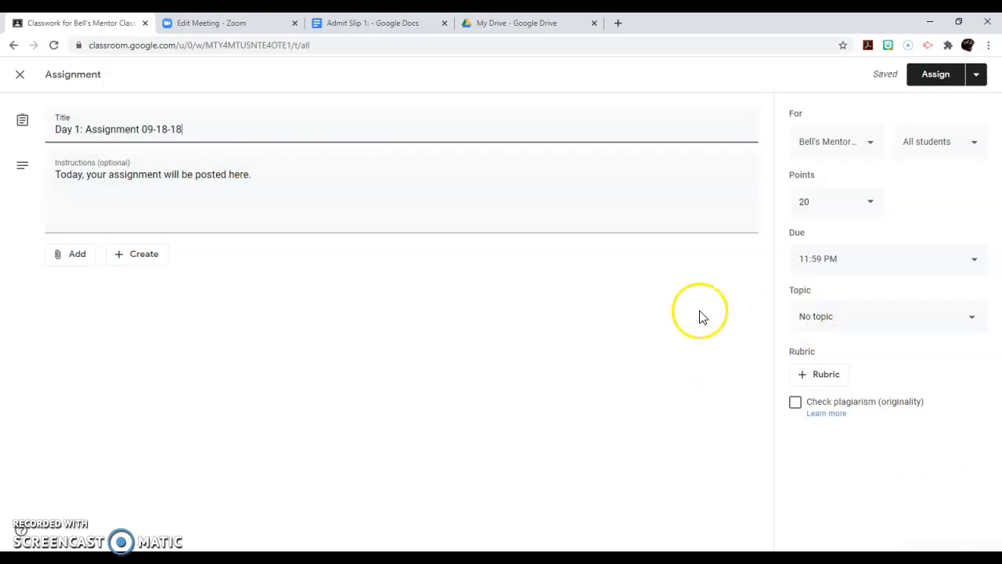
{"action": "left_click_drag", "start_coordinate": [186, 130], "coordinate": [57, 136]}
{"action": "key", "text": "ctrl+c"}
File the assignment under a new topic named "Day 1: Assignment 09-18-18" and assign it immediately.
{"action": "left_click", "coordinate": [977, 317]}
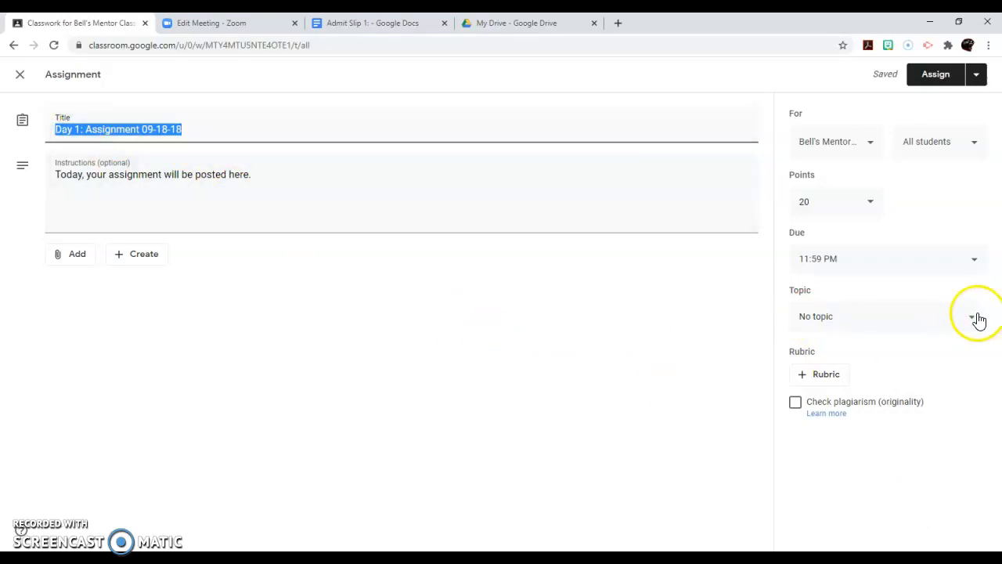
{"action": "left_click", "coordinate": [814, 347]}
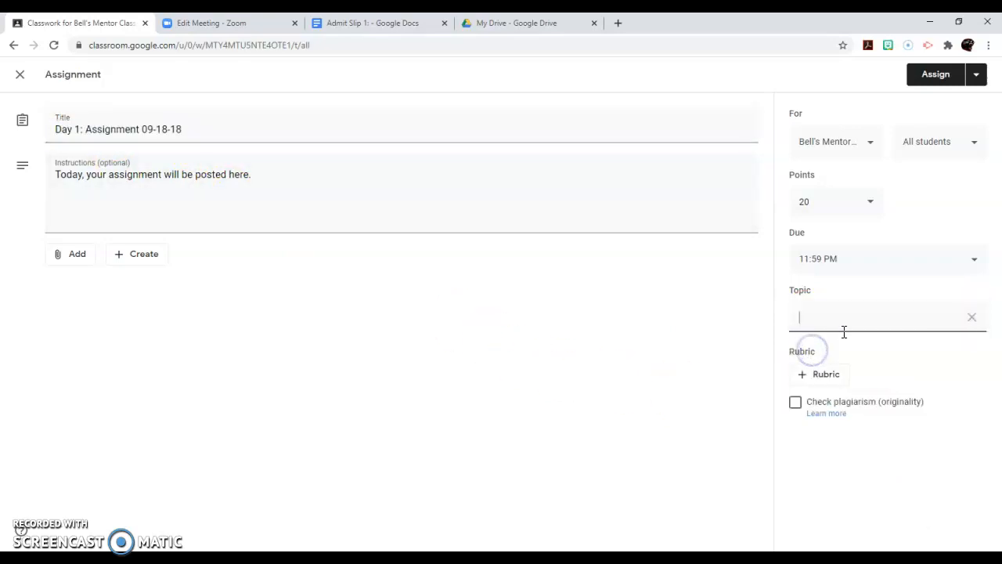
{"action": "key", "text": "ctrl+v"}
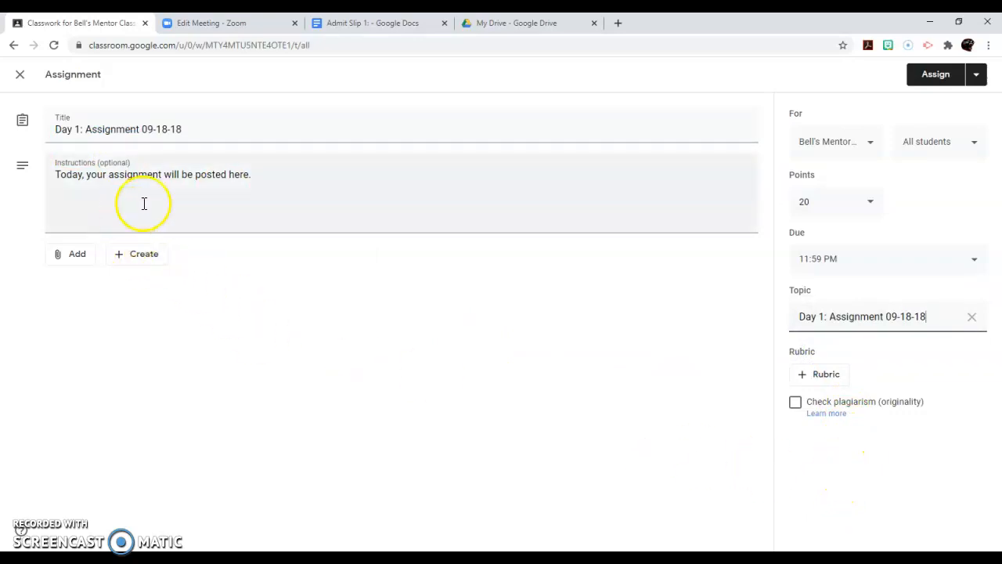
{"action": "left_click", "coordinate": [977, 77]}
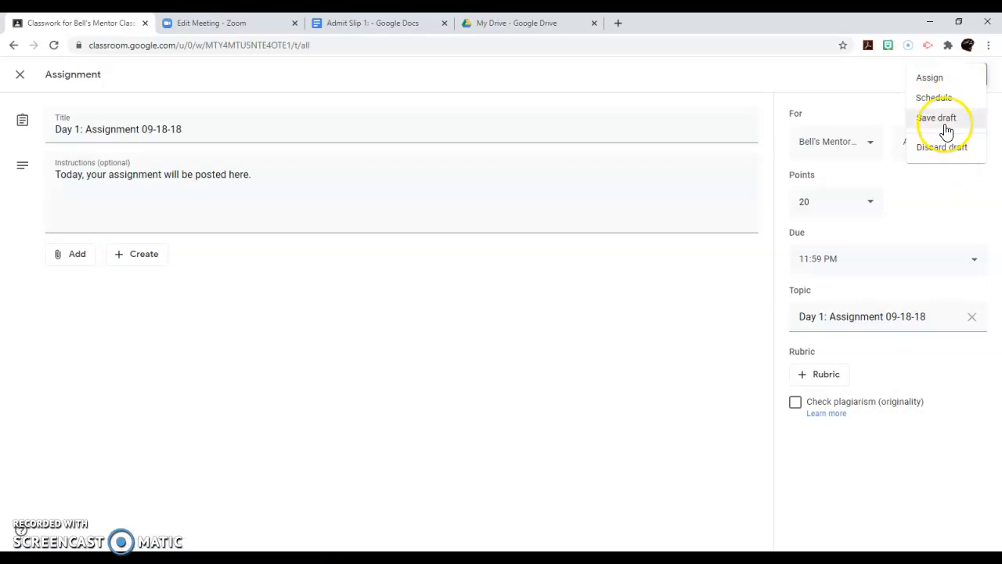
{"action": "left_click", "coordinate": [938, 80]}
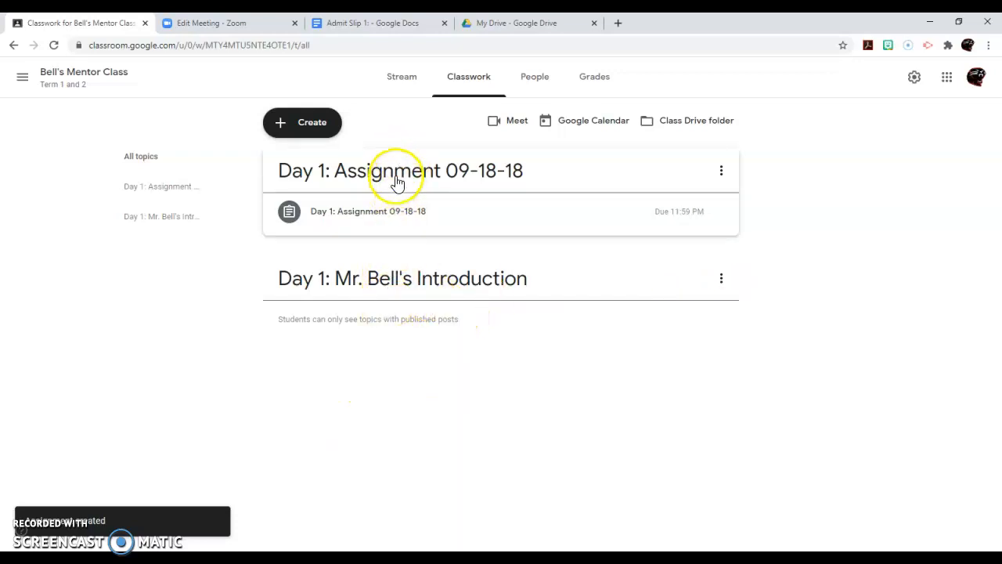
{"action": "left_click", "coordinate": [279, 128]}
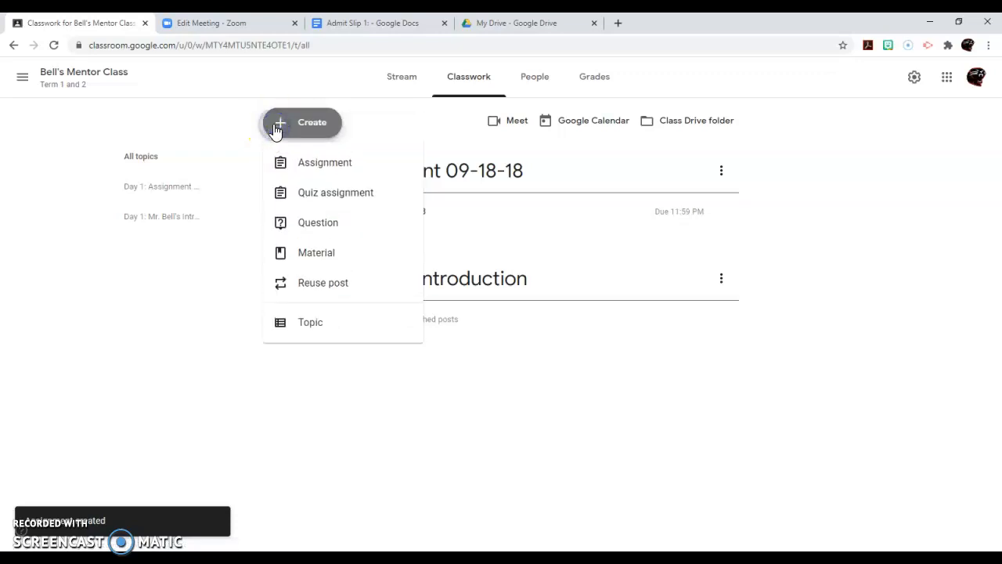
{"action": "left_click", "coordinate": [602, 452]}
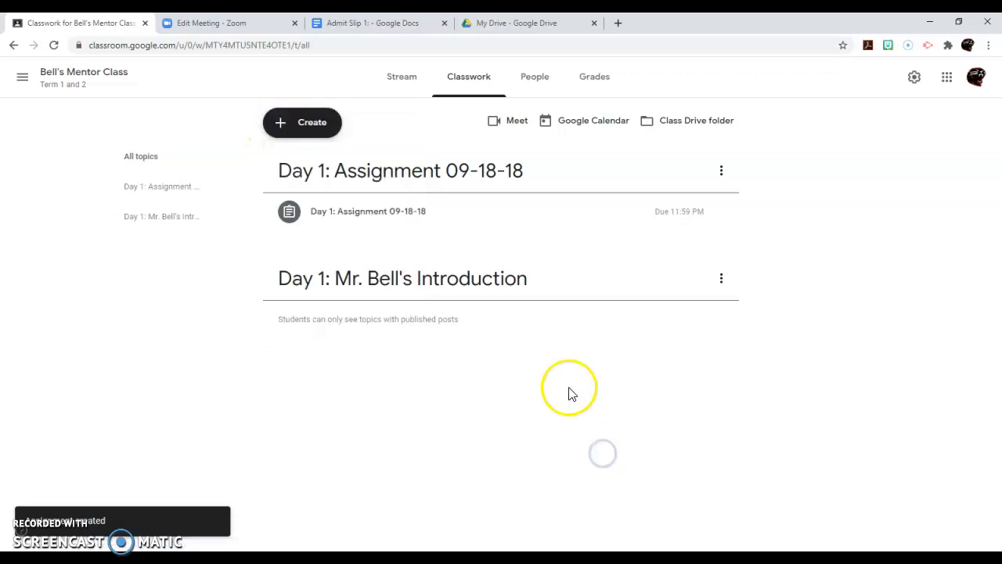
{"action": "left_click", "coordinate": [296, 138]}
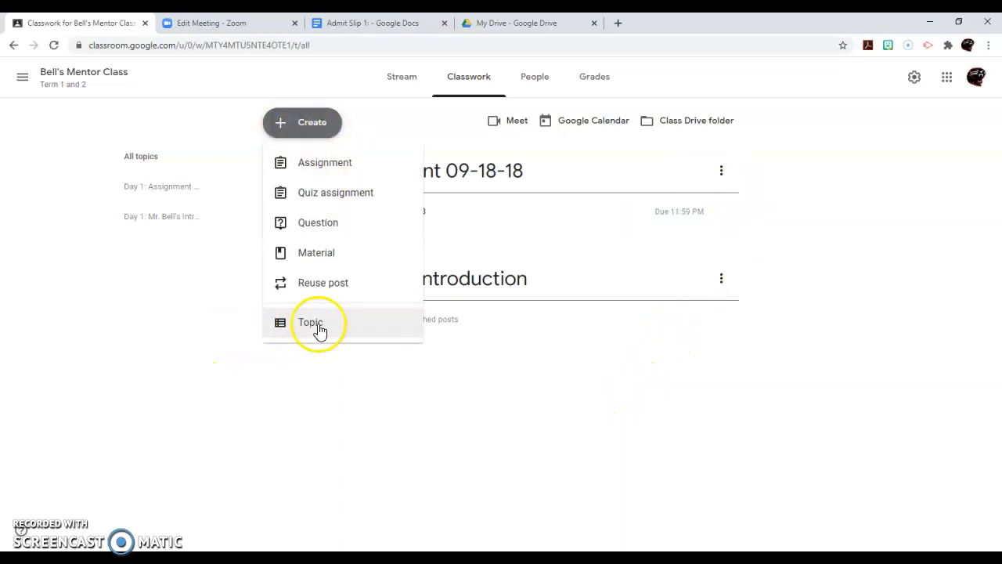
{"action": "left_click", "coordinate": [681, 406]}
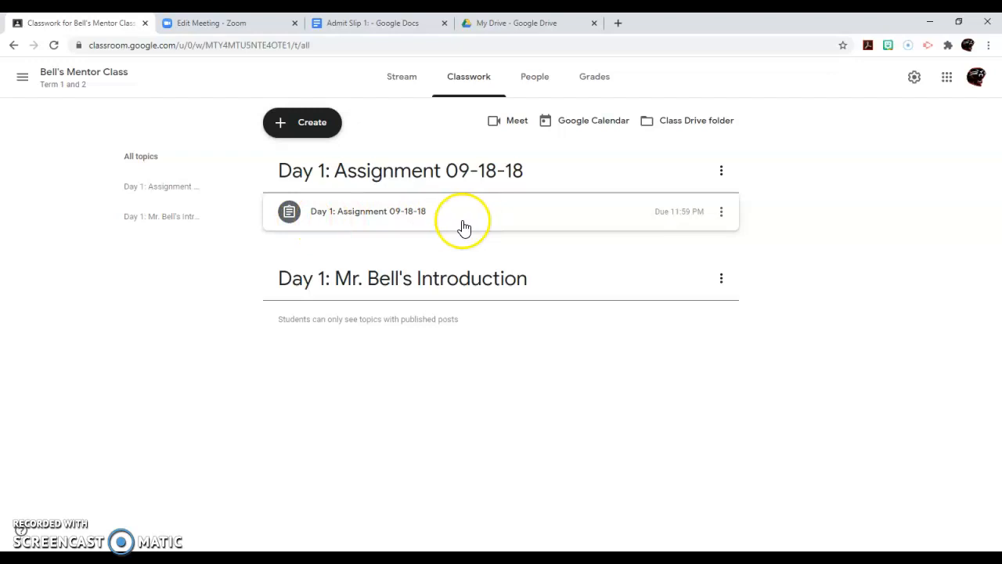
Retitle the posted assignment "Day 1: Zoom Meeting" and replace its instructions with "Use the following information to log yourself into the zoom meeting today.".
{"action": "left_click", "coordinate": [721, 213]}
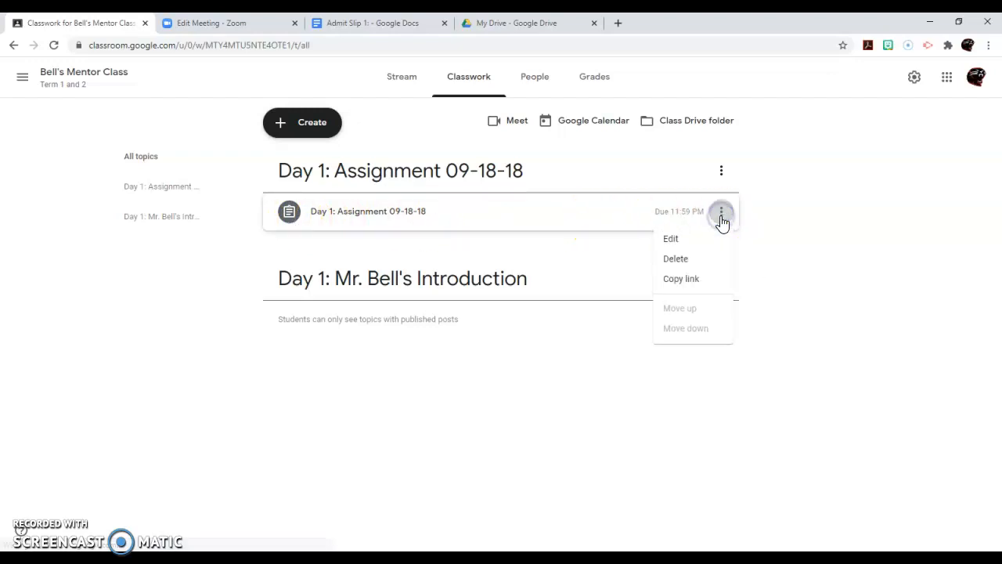
{"action": "left_click", "coordinate": [692, 241]}
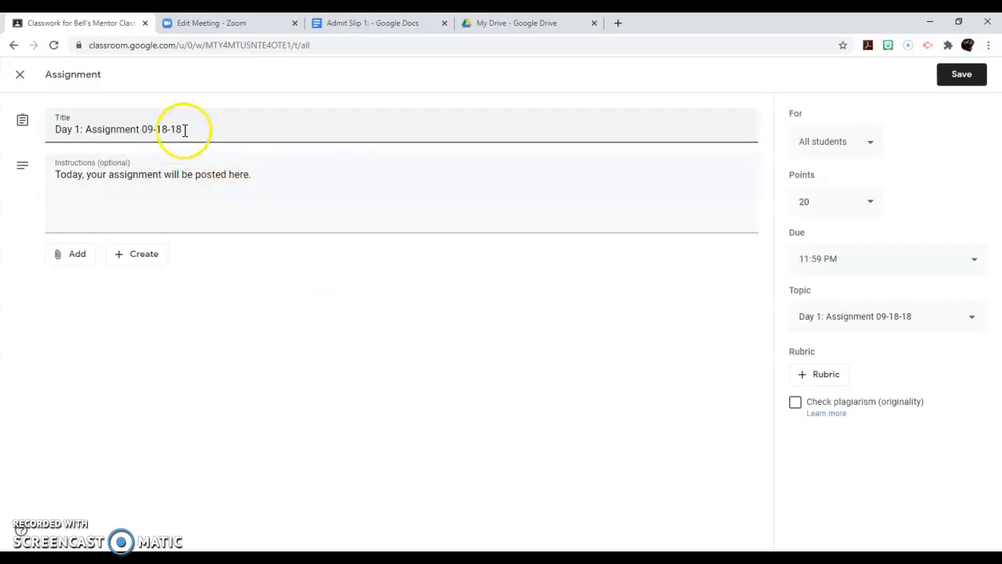
{"action": "left_click_drag", "start_coordinate": [200, 128], "coordinate": [86, 129]}
{"action": "type", "text": "Zoom Meeting"}
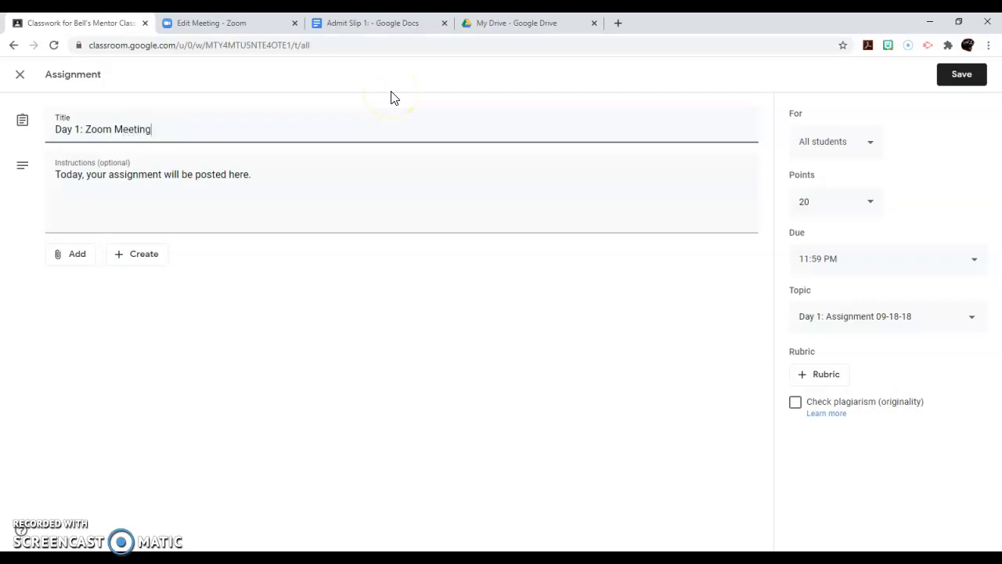
{"action": "left_click_drag", "start_coordinate": [262, 172], "coordinate": [125, 171]}
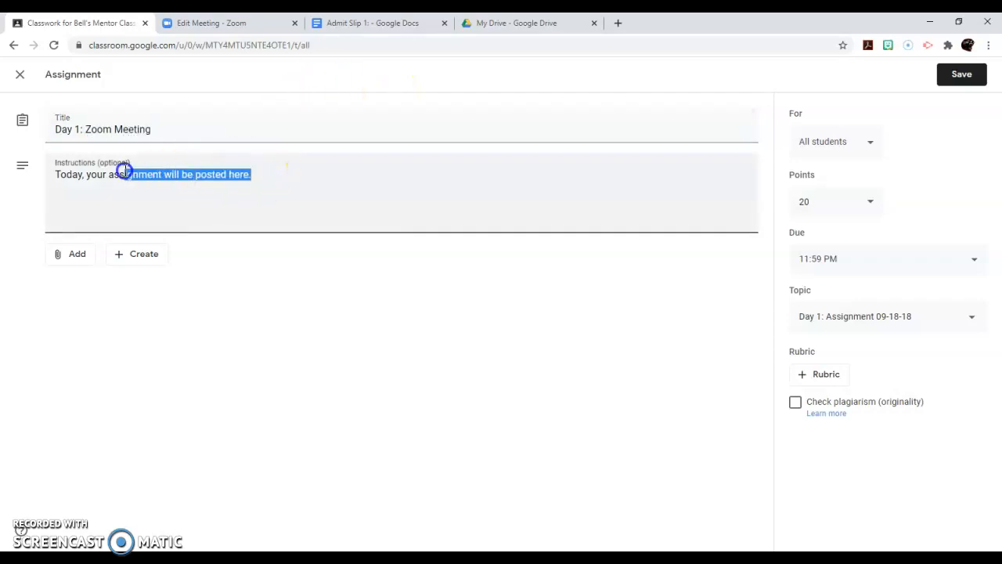
{"action": "key", "text": "BackSpace"}
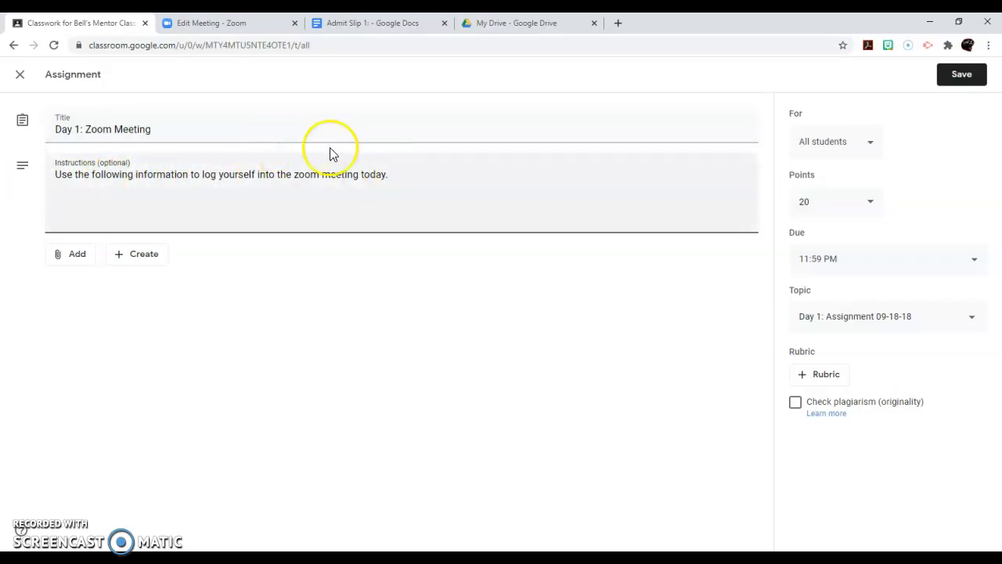
Change the Zoom meeting assignment to No topic and make it Ungraded.
{"action": "left_click", "coordinate": [969, 322]}
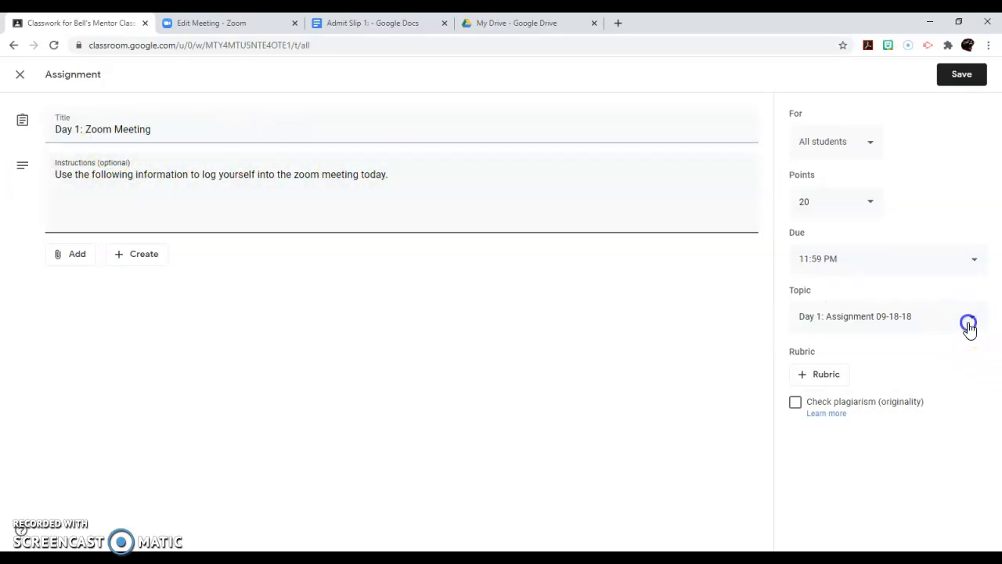
{"action": "left_click", "coordinate": [835, 247]}
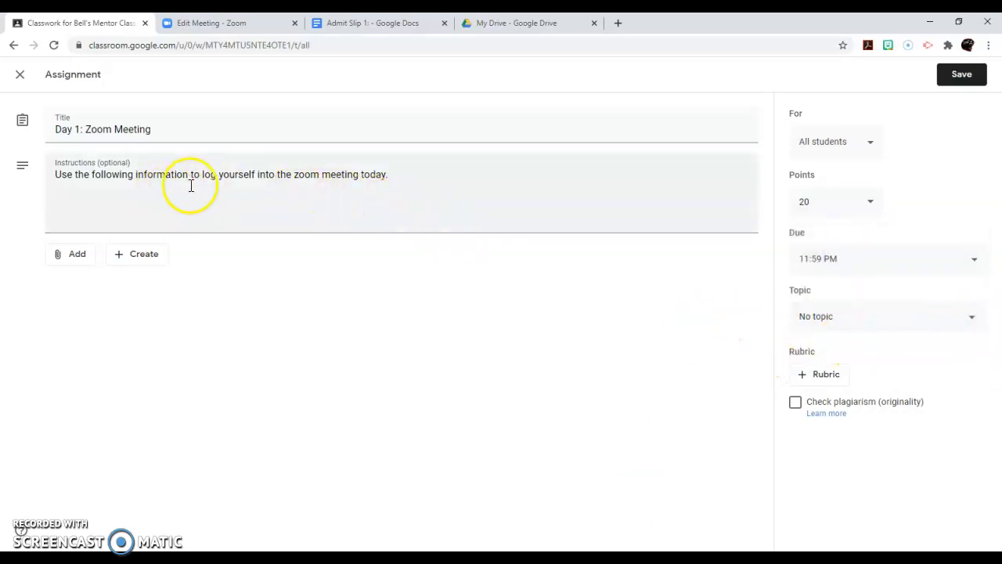
{"action": "left_click", "coordinate": [870, 203]}
{"action": "left_click", "coordinate": [832, 234]}
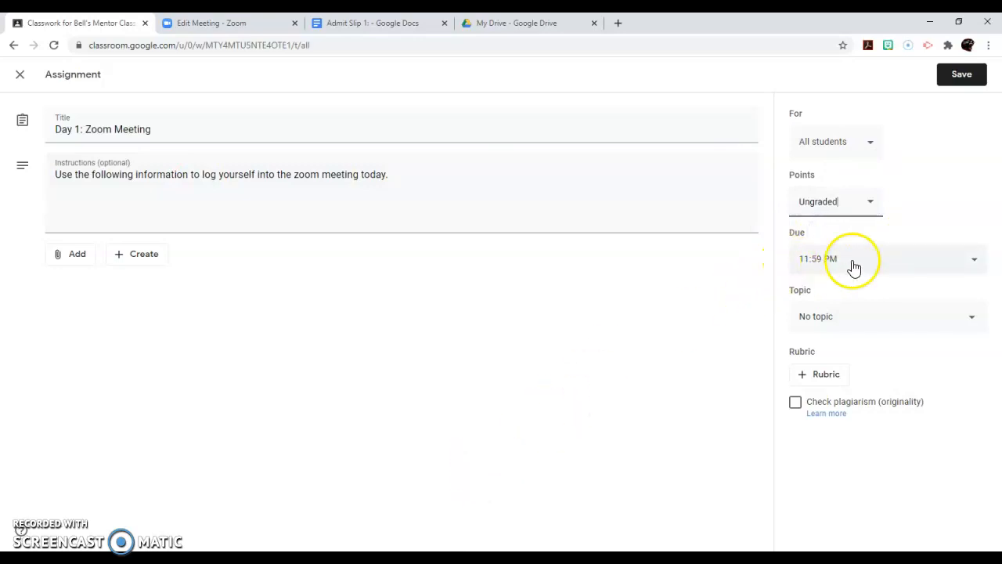
Clear the due time and due date from the Zoom meeting assignment.
{"action": "left_click", "coordinate": [914, 262]}
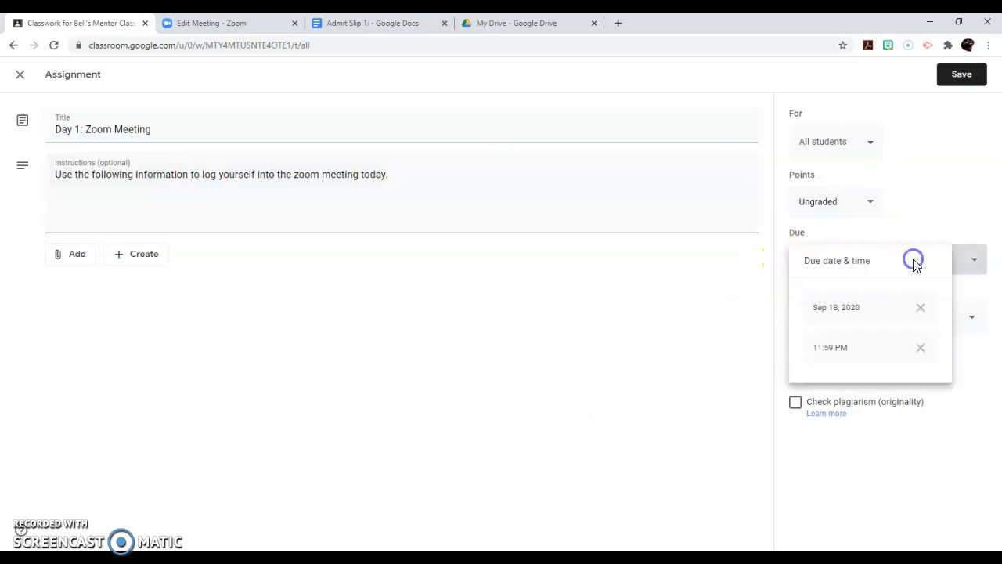
{"action": "left_click", "coordinate": [922, 349]}
{"action": "left_click", "coordinate": [921, 308]}
{"action": "left_click", "coordinate": [673, 328]}
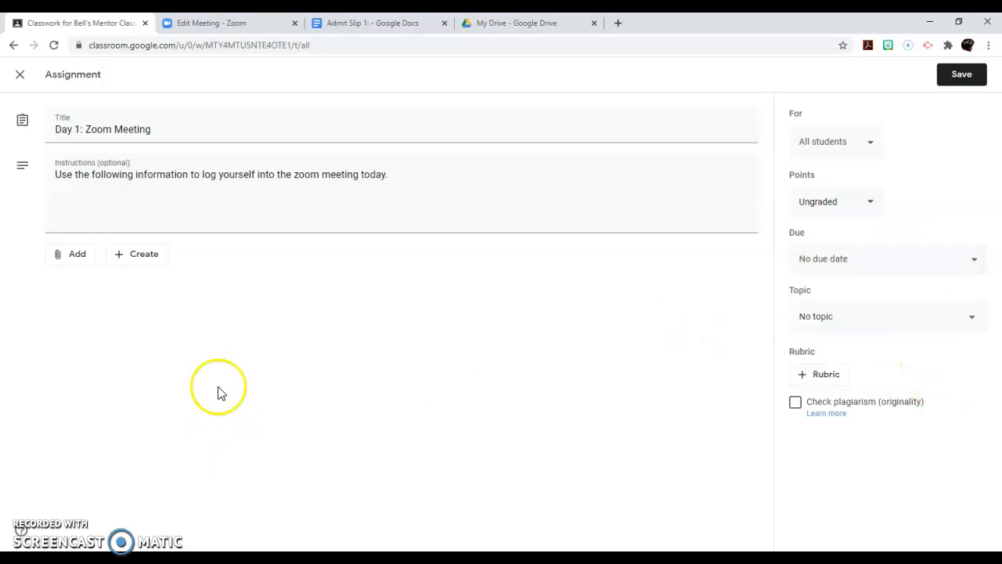
Close the old Zoom meeting edit page, reopen Zoom from its bookmark and start scheduling a new meeting beside the Classroom page.
{"action": "left_click", "coordinate": [226, 25]}
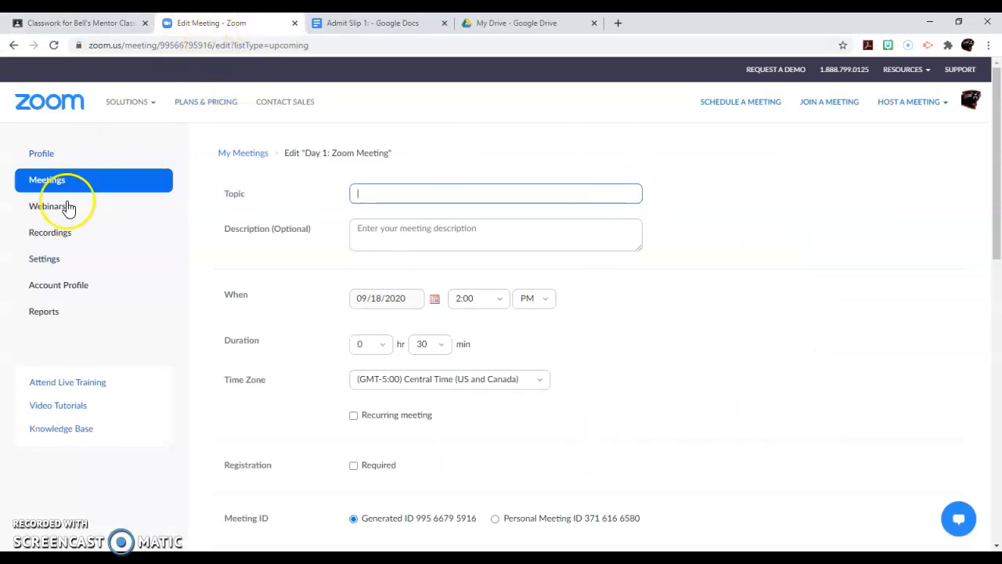
{"action": "left_click", "coordinate": [295, 23]}
{"action": "left_click", "coordinate": [473, 24]}
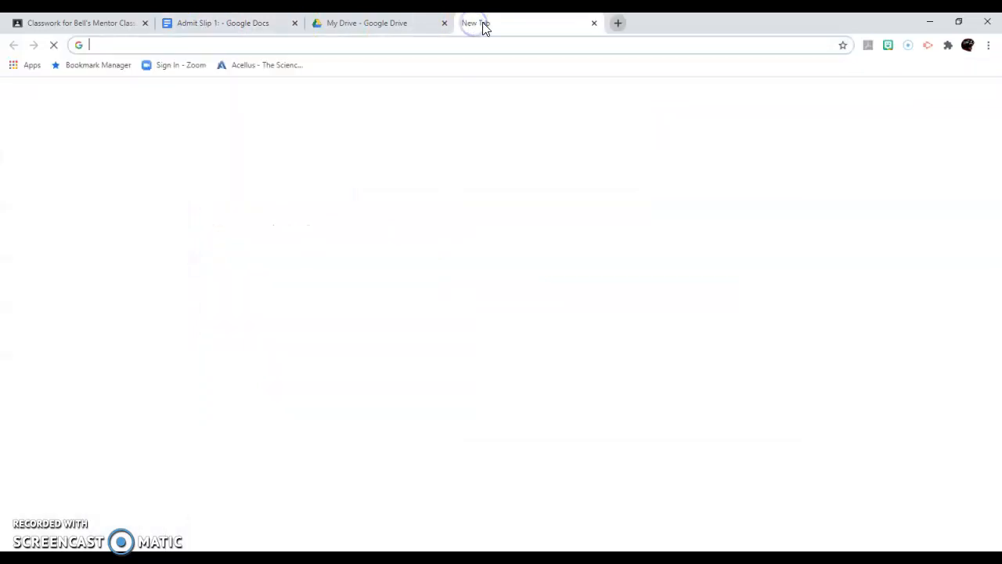
{"action": "left_click", "coordinate": [181, 68]}
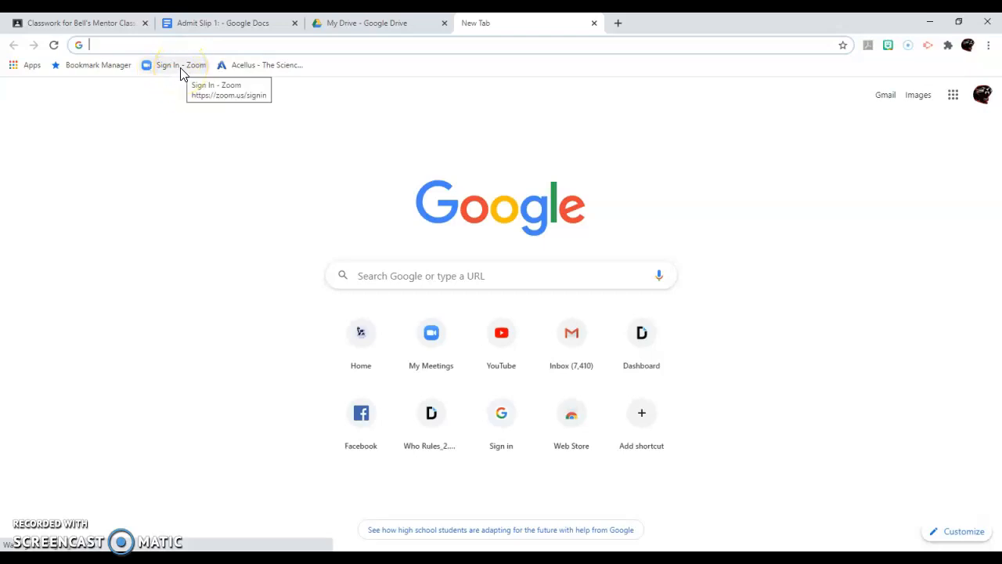
{"action": "left_click", "coordinate": [181, 69]}
{"action": "left_click_drag", "start_coordinate": [181, 69], "coordinate": [191, 164]}
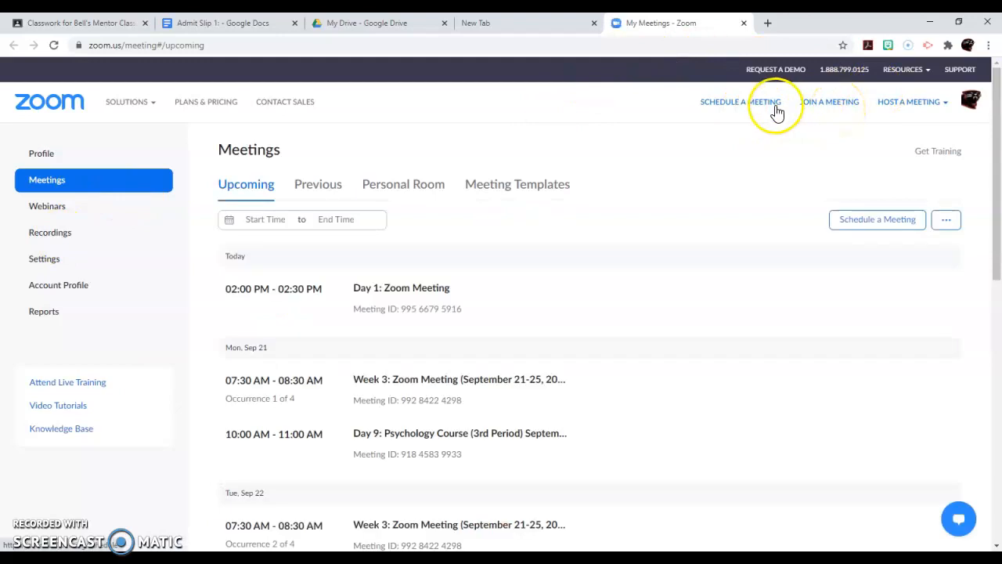
{"action": "left_click", "coordinate": [715, 107]}
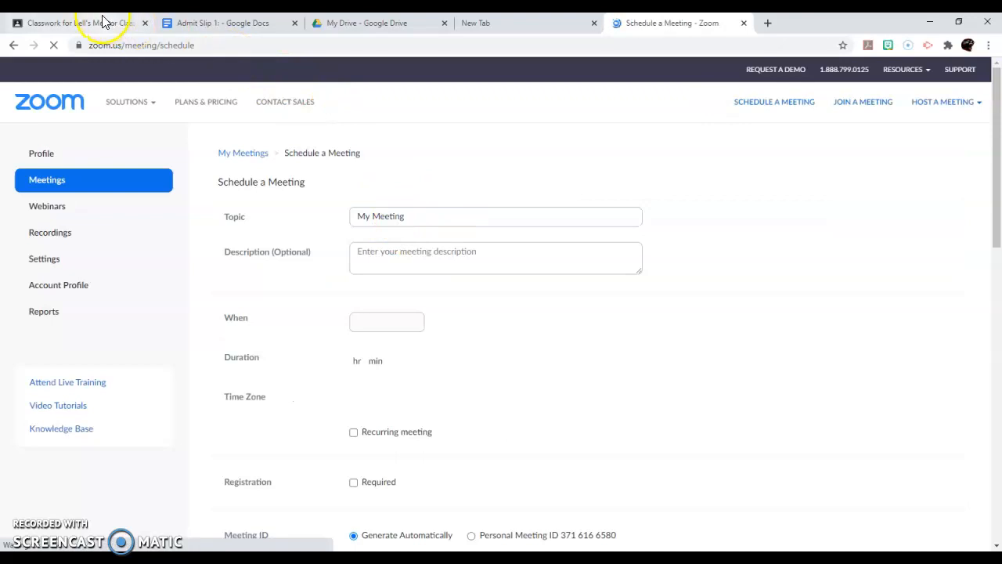
{"action": "left_click_drag", "start_coordinate": [540, 43], "coordinate": [213, 34]}
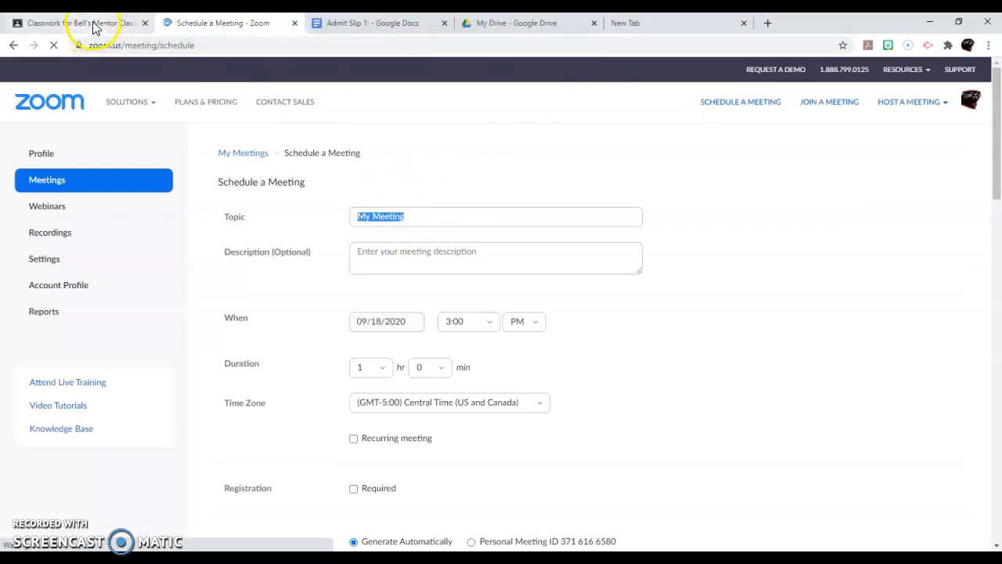
Copy the Classroom assignment title "Day 1: Zoom Meeting" into the new Zoom meeting's topic and description.
{"action": "left_click", "coordinate": [92, 27]}
{"action": "left_click_drag", "start_coordinate": [161, 130], "coordinate": [65, 129]}
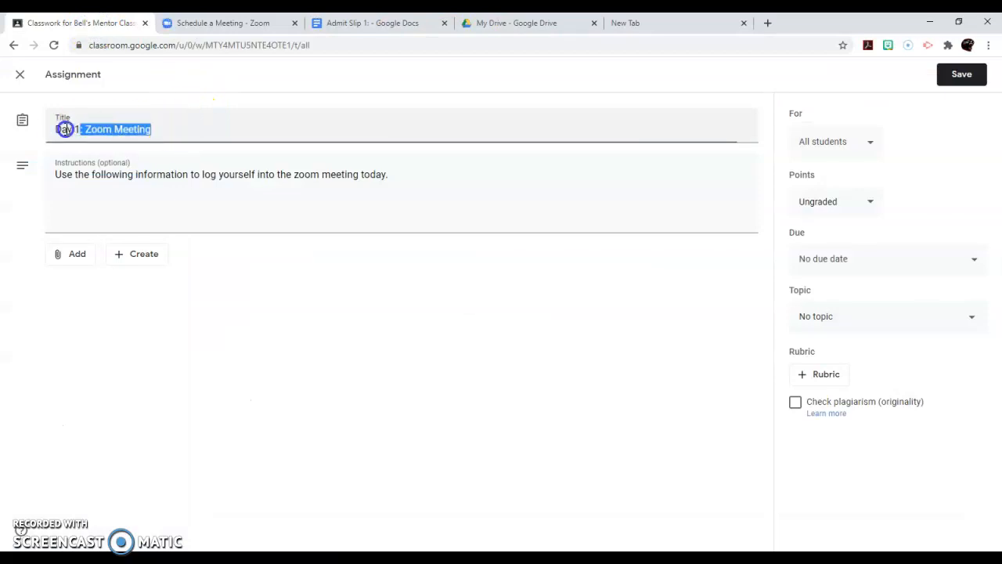
{"action": "left_click", "coordinate": [222, 24]}
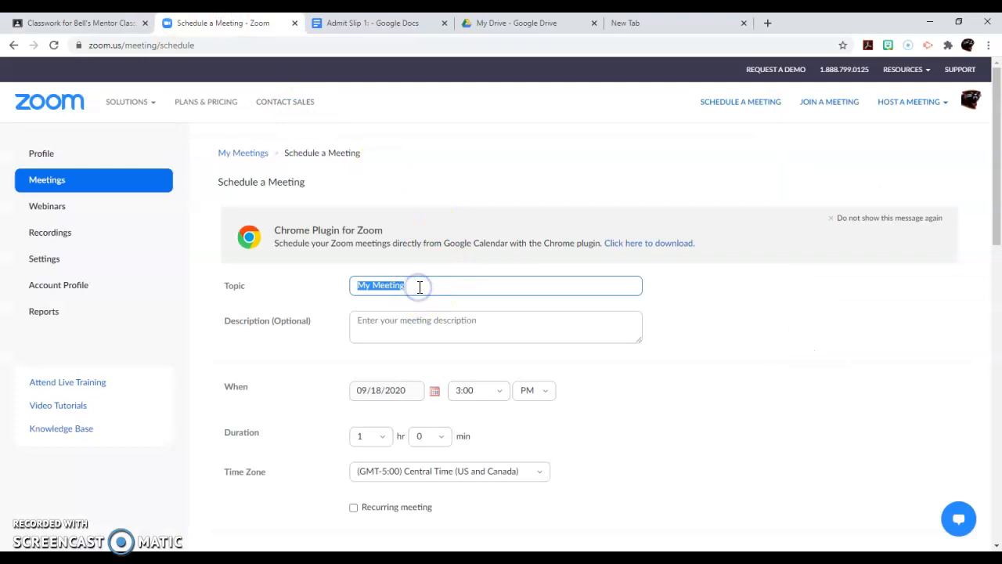
{"action": "left_click", "coordinate": [417, 327]}
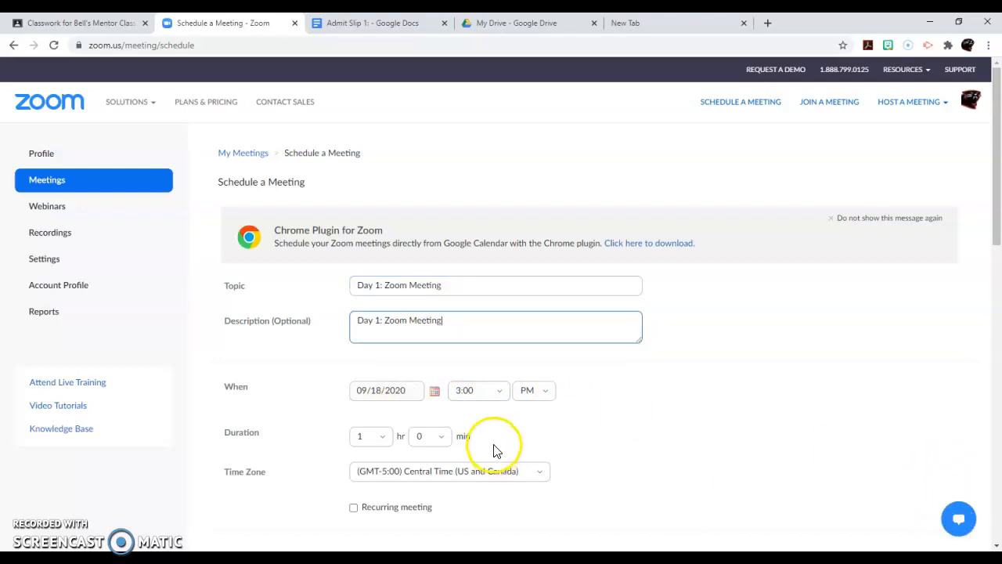
Set the Zoom meeting's start time to 2:30 PM.
{"action": "left_click", "coordinate": [498, 395]}
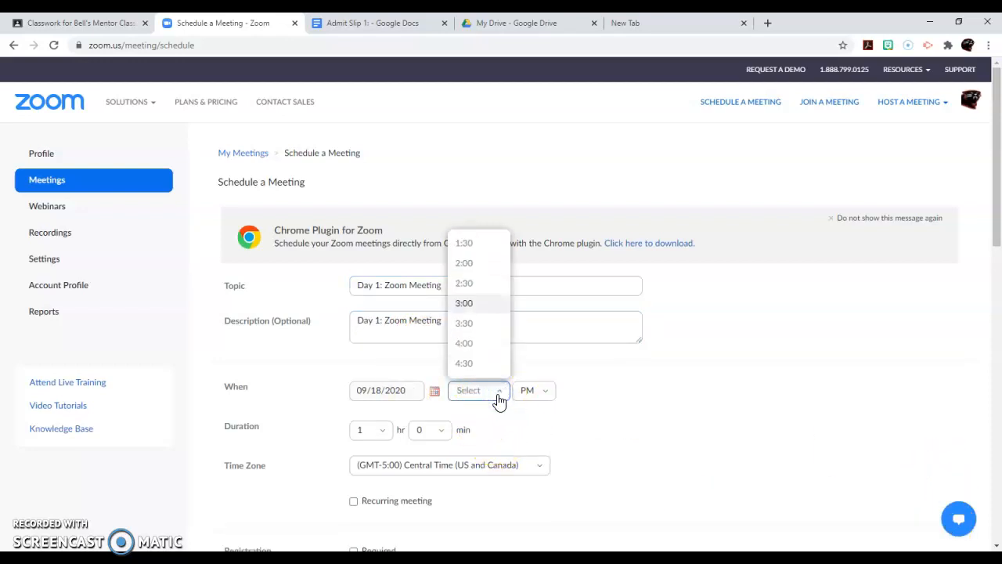
{"action": "left_click", "coordinate": [477, 284]}
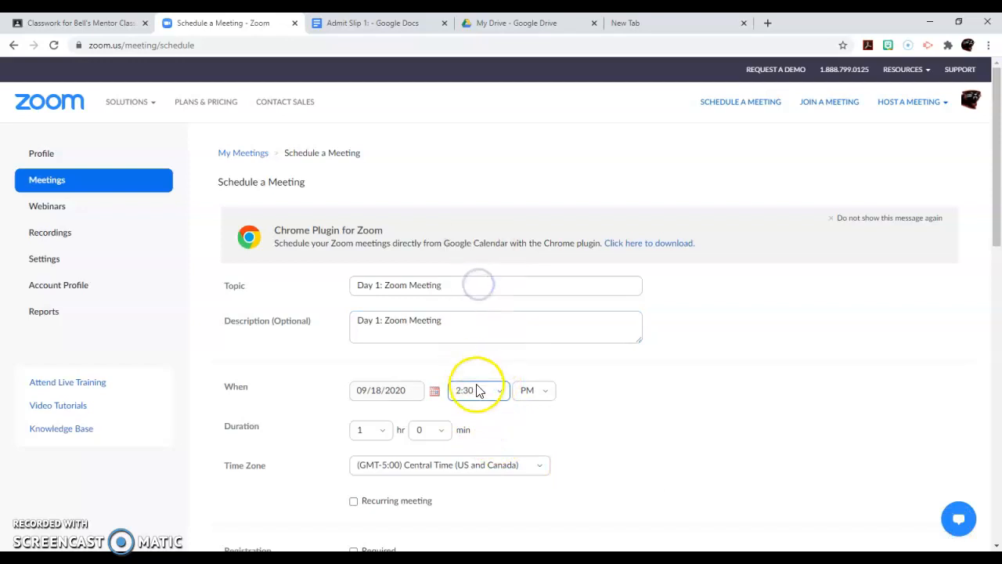
{"action": "left_click", "coordinate": [547, 399]}
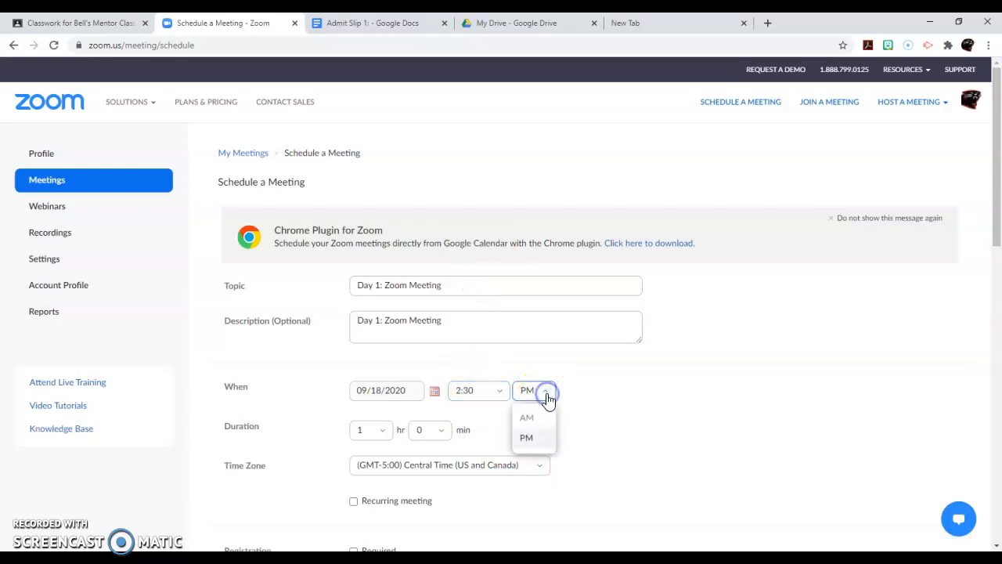
{"action": "left_click", "coordinate": [751, 394]}
Set the Zoom meeting's duration to 0 hr 30 min.
{"action": "left_click", "coordinate": [383, 431]}
{"action": "left_click", "coordinate": [365, 282]}
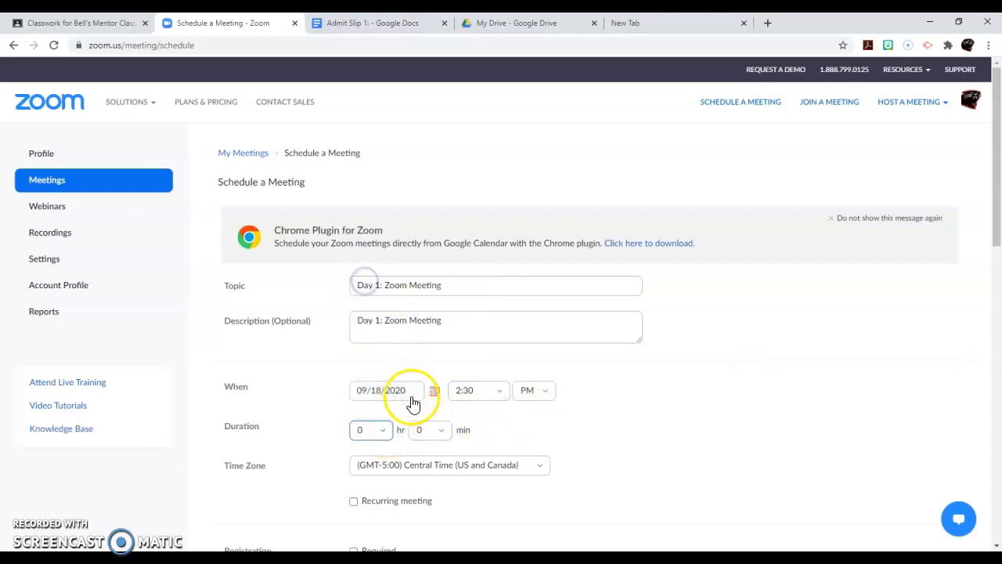
{"action": "left_click", "coordinate": [429, 430]}
{"action": "left_click", "coordinate": [423, 497]}
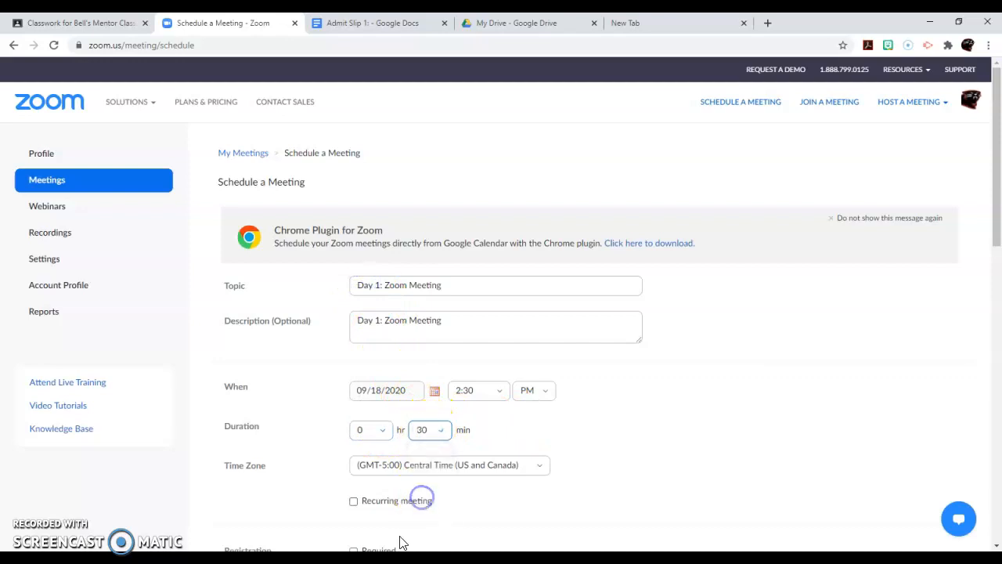
Set the Zoom meeting's duration to 1 hr 0 min and keep its date at 09/18/2020.
{"action": "left_click", "coordinate": [440, 430]}
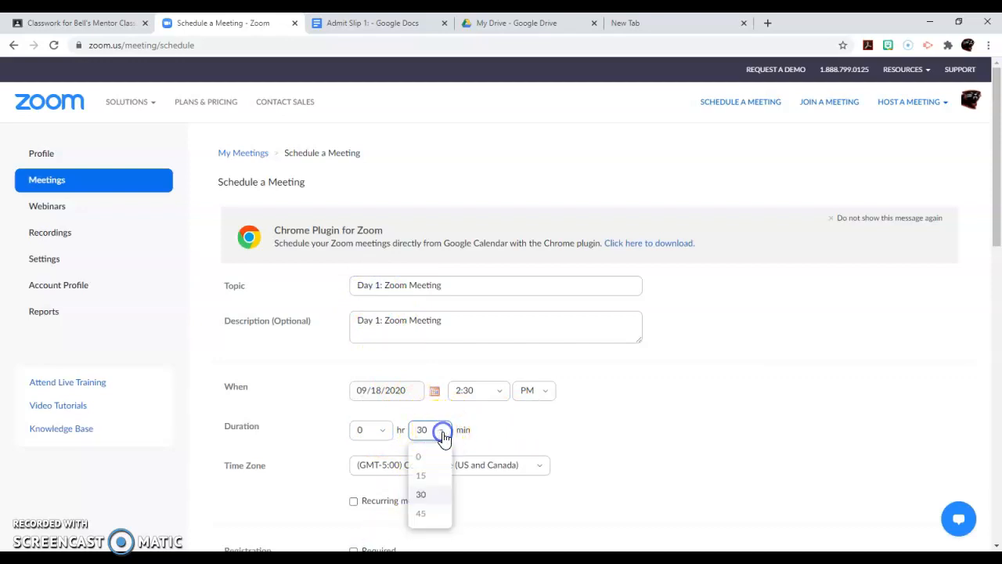
{"action": "left_click", "coordinate": [421, 461]}
{"action": "left_click", "coordinate": [379, 436]}
{"action": "left_click", "coordinate": [367, 306]}
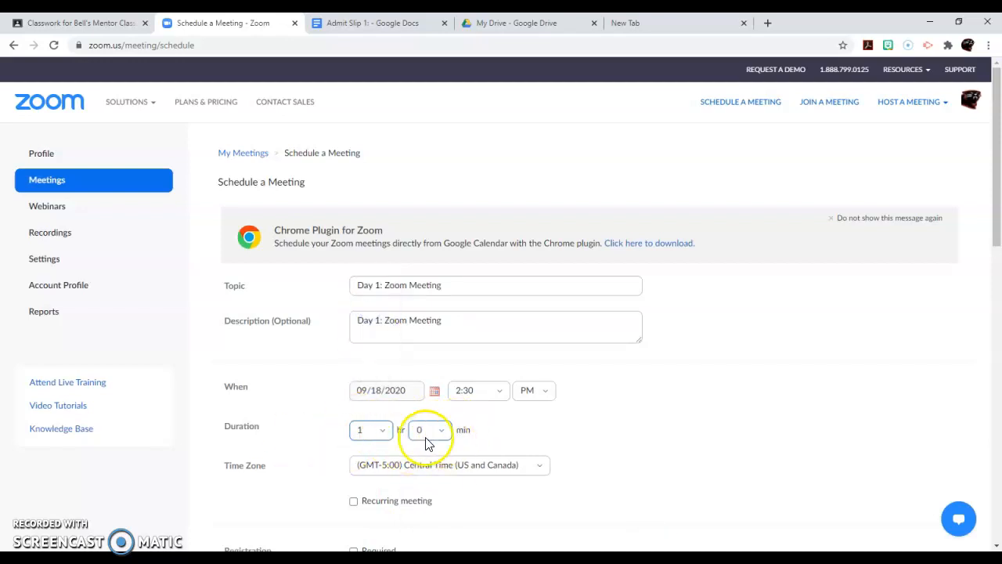
{"action": "left_click", "coordinate": [435, 393]}
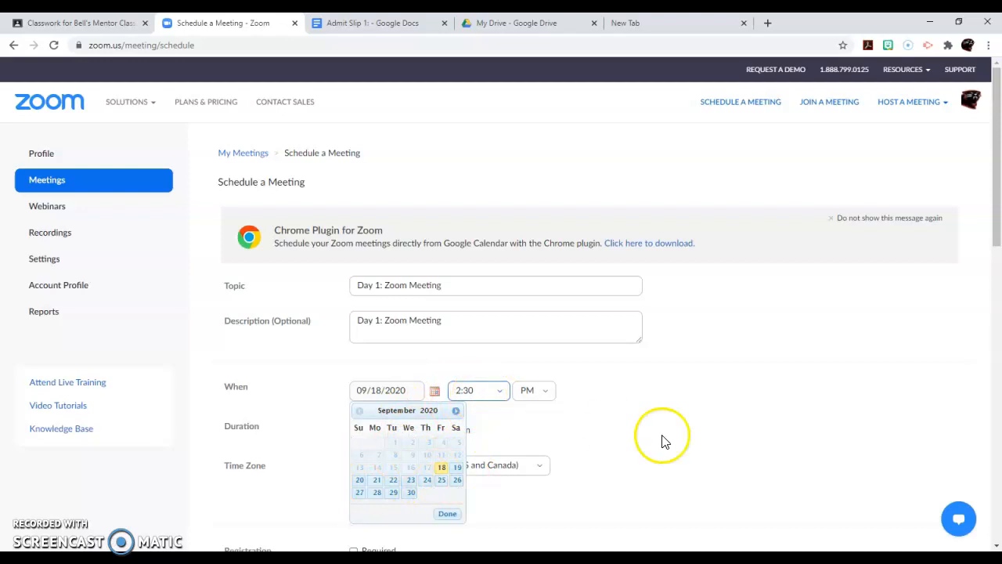
{"action": "left_click", "coordinate": [765, 437]}
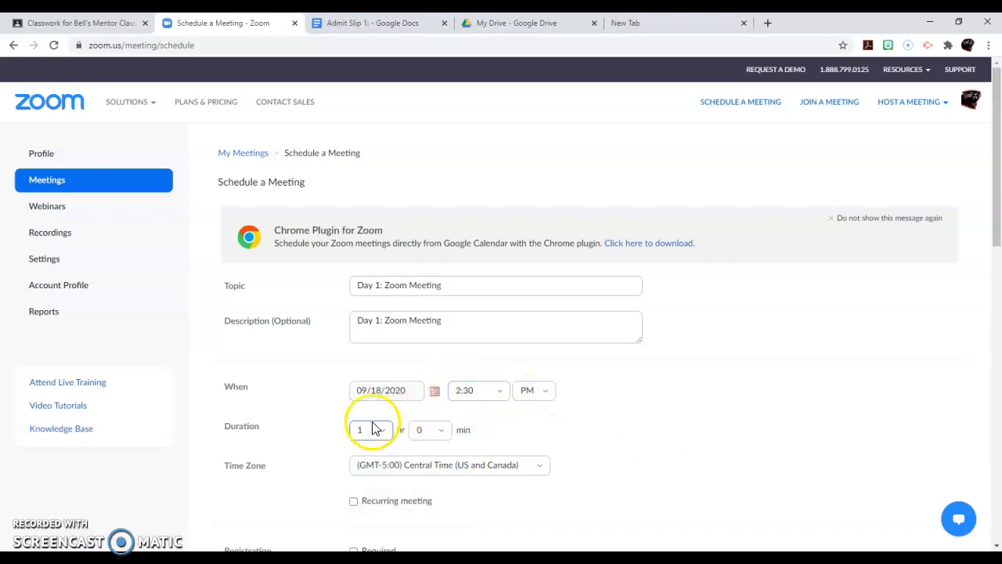
Keep the passcode and waiting room enabled, mute participants upon entry and save the meeting.
{"action": "scroll", "coordinate": [566, 271], "scroll_direction": "down", "scroll_amount": 2}
{"action": "scroll", "coordinate": [422, 288], "scroll_direction": "down", "scroll_amount": 1}
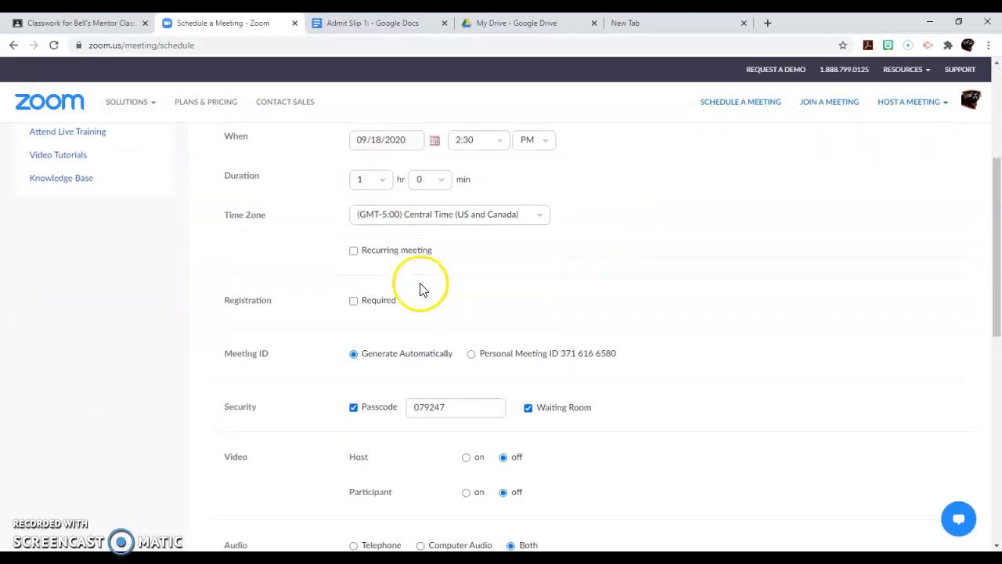
{"action": "scroll", "coordinate": [332, 286], "scroll_direction": "down", "scroll_amount": 1}
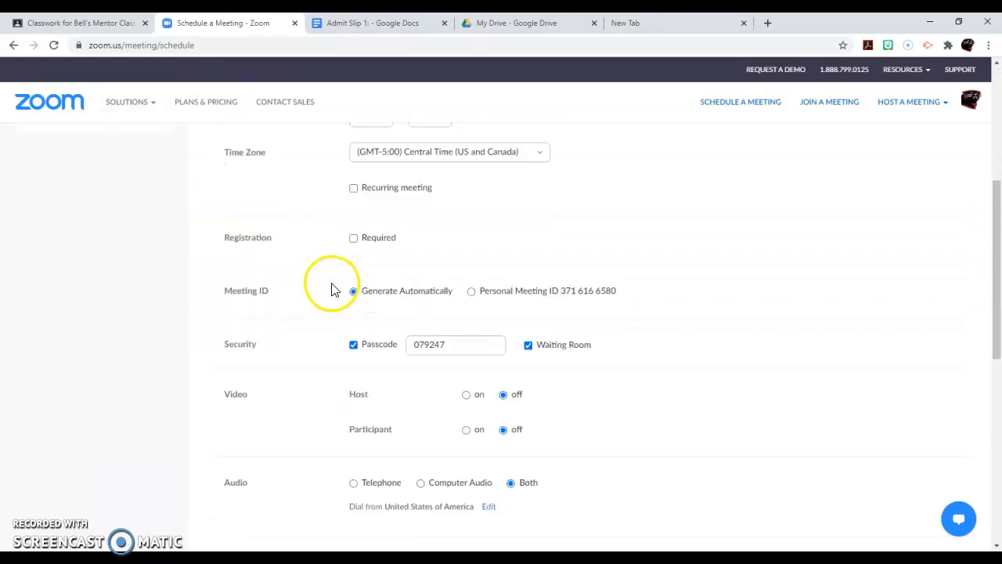
{"action": "scroll", "coordinate": [699, 239], "scroll_direction": "down", "scroll_amount": 1}
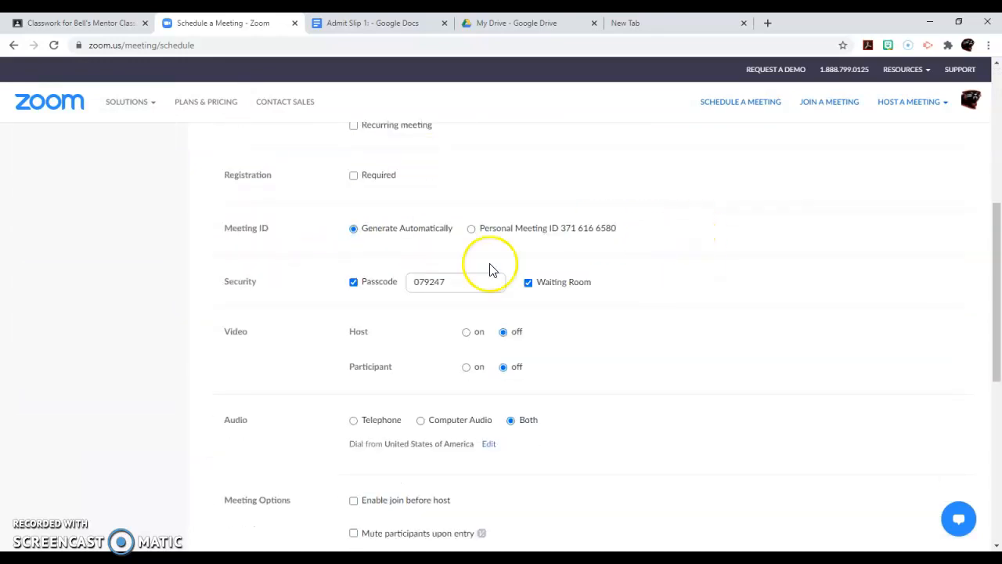
{"action": "left_click", "coordinate": [529, 284]}
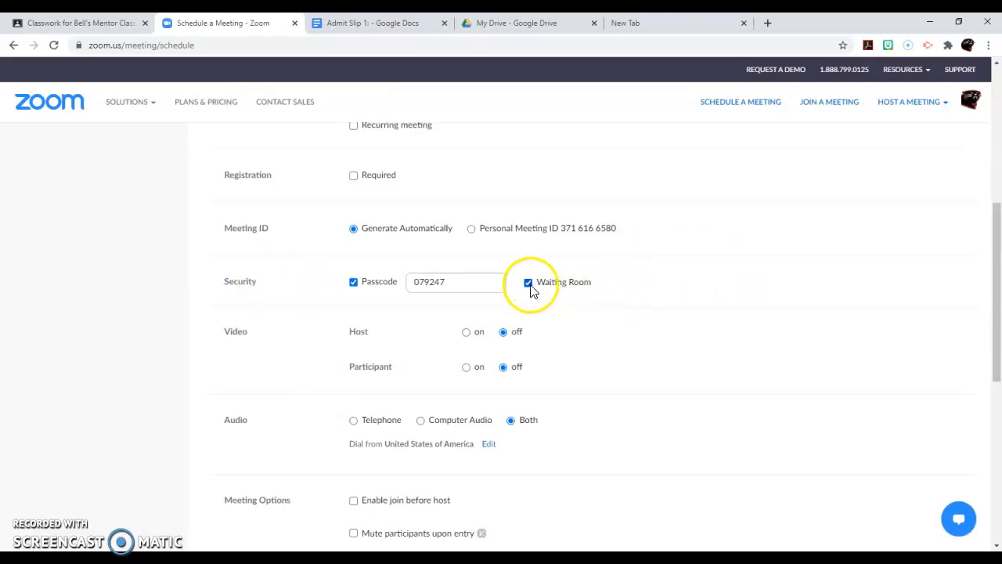
{"action": "scroll", "coordinate": [415, 321], "scroll_direction": "down", "scroll_amount": 2}
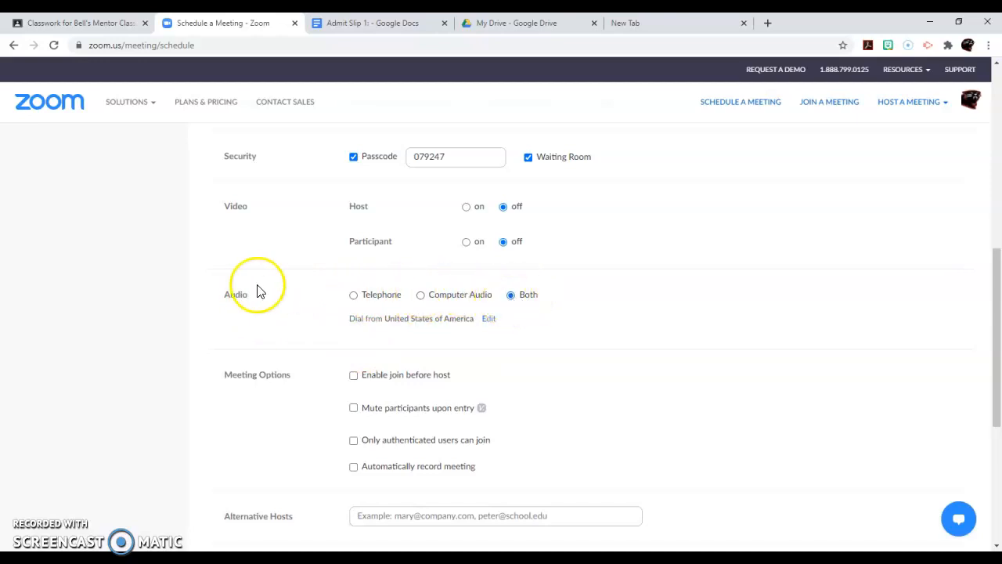
{"action": "scroll", "coordinate": [253, 290], "scroll_direction": "down", "scroll_amount": 2}
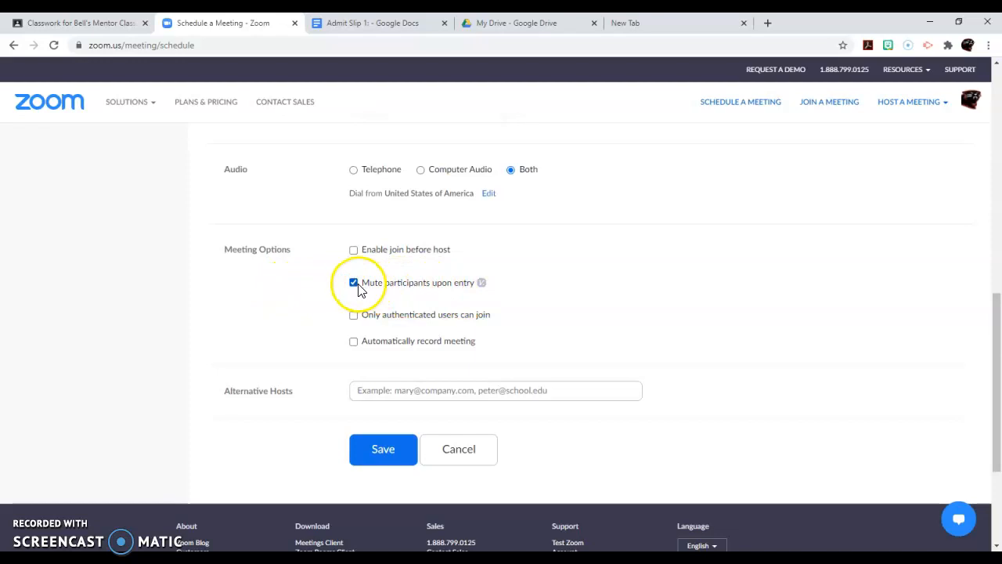
{"action": "left_click", "coordinate": [392, 453]}
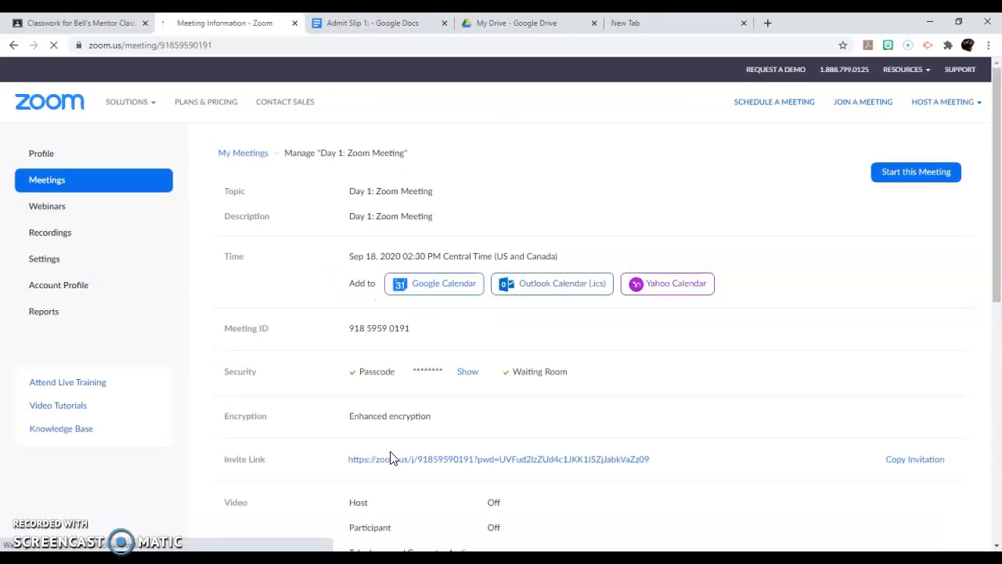
Copy the join link, meeting ID and passcode lines from the meeting invitation, then close the invitation.
{"action": "scroll", "coordinate": [440, 278], "scroll_direction": "down", "scroll_amount": 5}
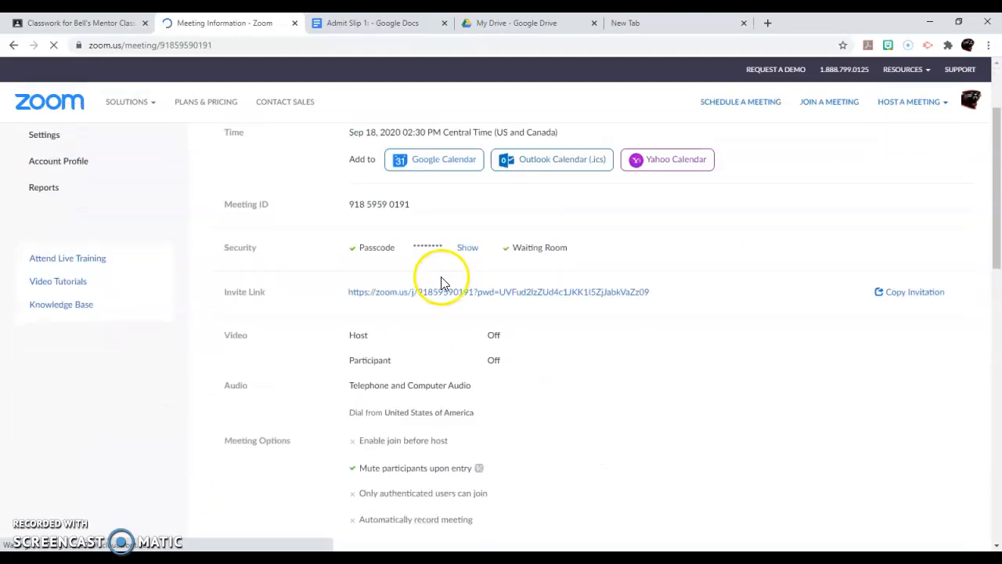
{"action": "scroll", "coordinate": [439, 403], "scroll_direction": "up", "scroll_amount": 3}
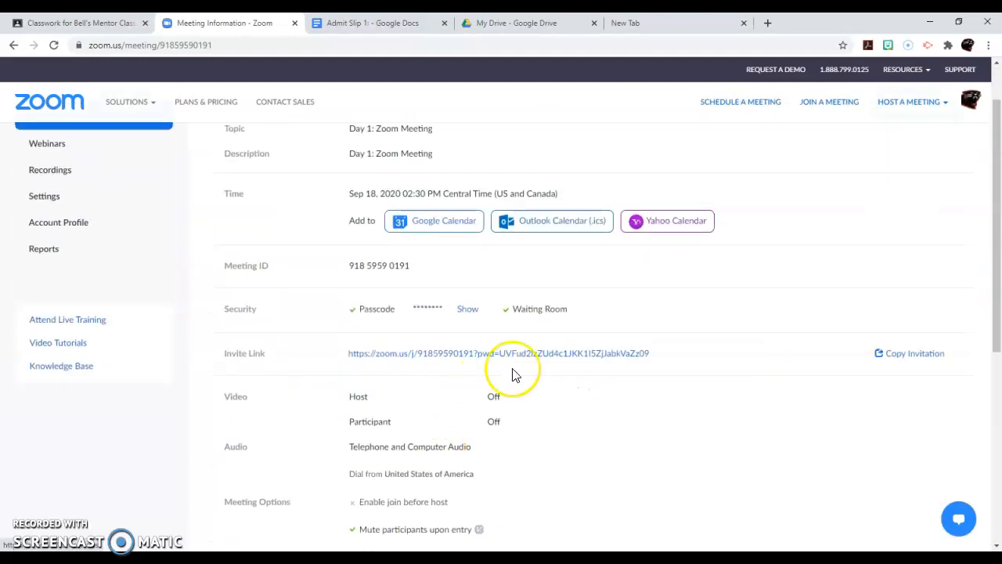
{"action": "left_click", "coordinate": [910, 354]}
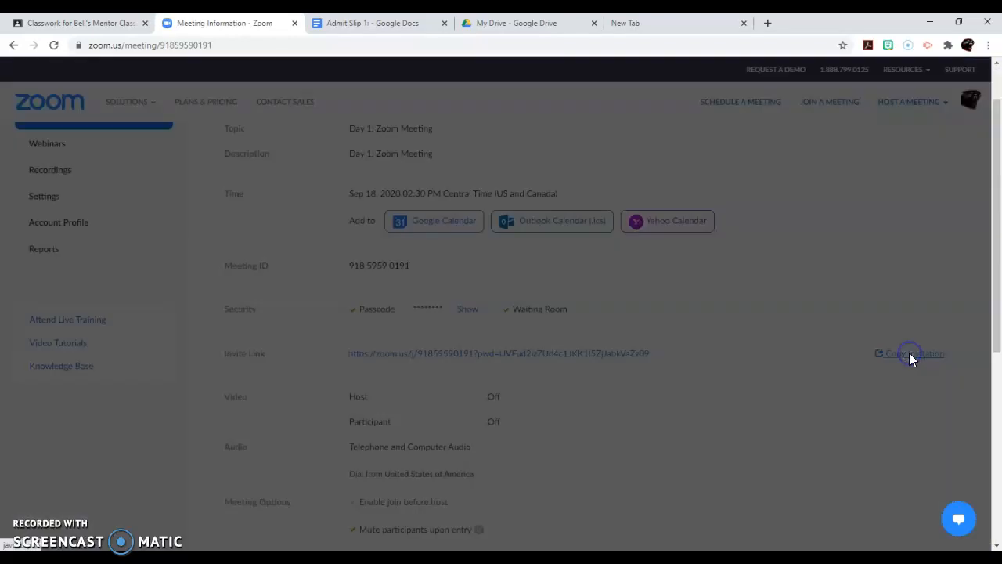
{"action": "scroll", "coordinate": [393, 327], "scroll_direction": "down", "scroll_amount": 8}
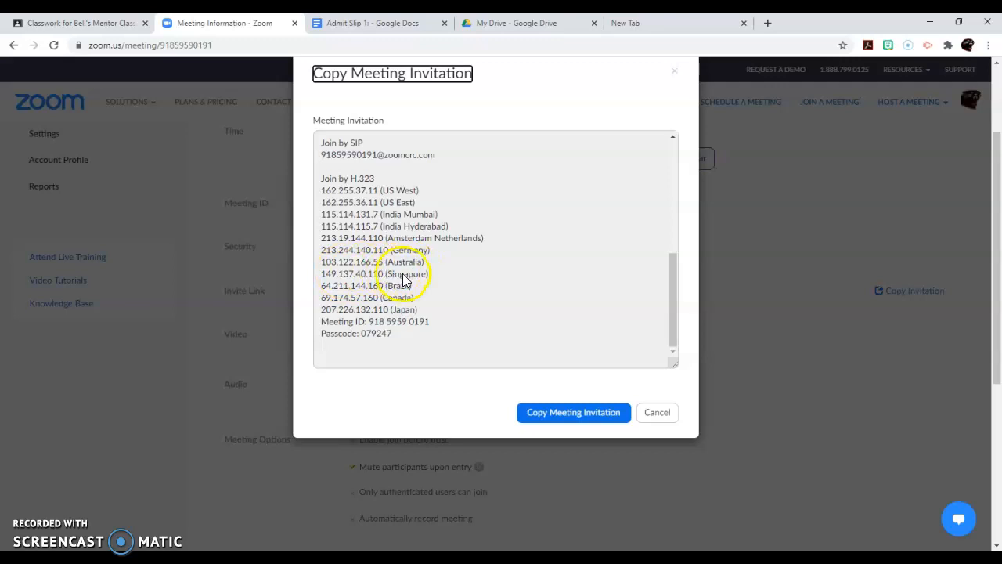
{"action": "scroll", "coordinate": [394, 311], "scroll_direction": "up", "scroll_amount": 10}
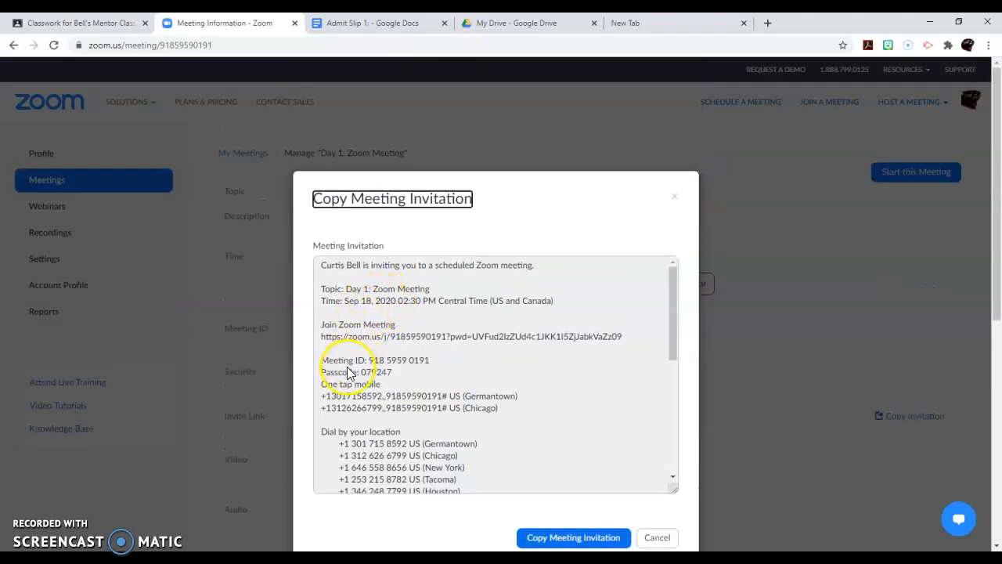
{"action": "left_click_drag", "start_coordinate": [397, 378], "coordinate": [321, 327]}
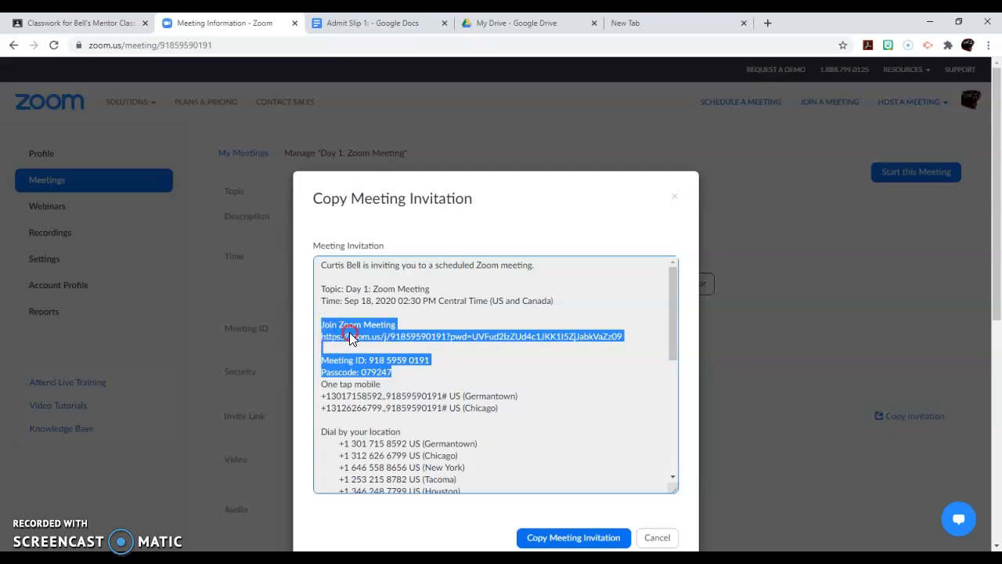
{"action": "right_click", "coordinate": [353, 335]}
{"action": "left_click", "coordinate": [371, 343]}
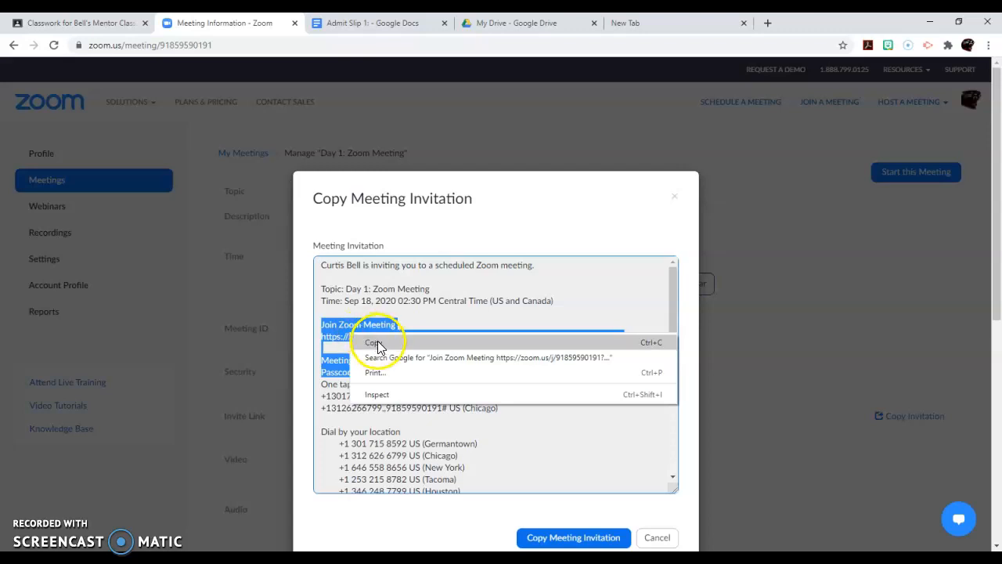
{"action": "left_click", "coordinate": [657, 536]}
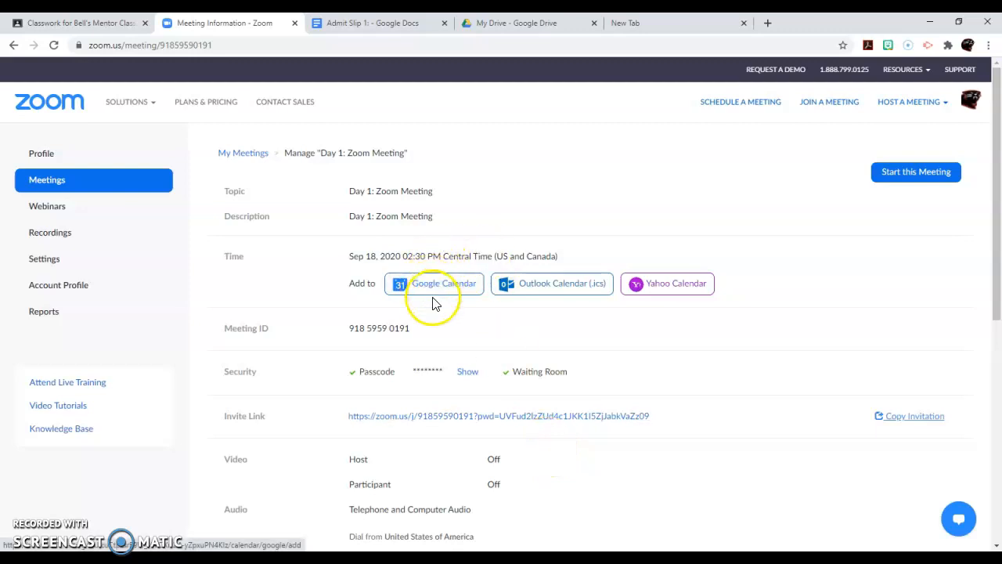
Switch to the Google Classroom assignment and paste the copied Zoom join link, meeting ID and passcode below the instructions sentence.
{"action": "left_click", "coordinate": [70, 23]}
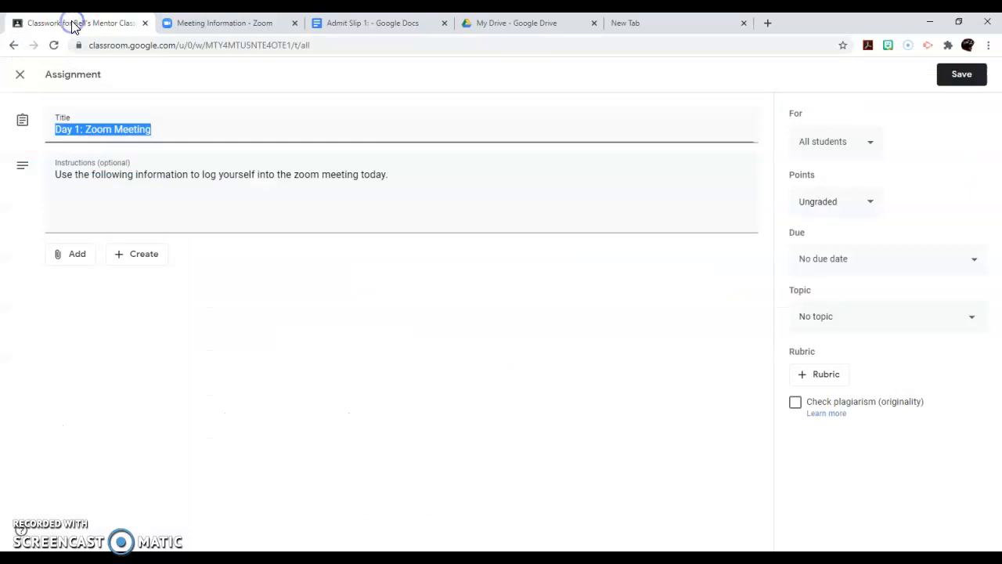
{"action": "left_click", "coordinate": [428, 177]}
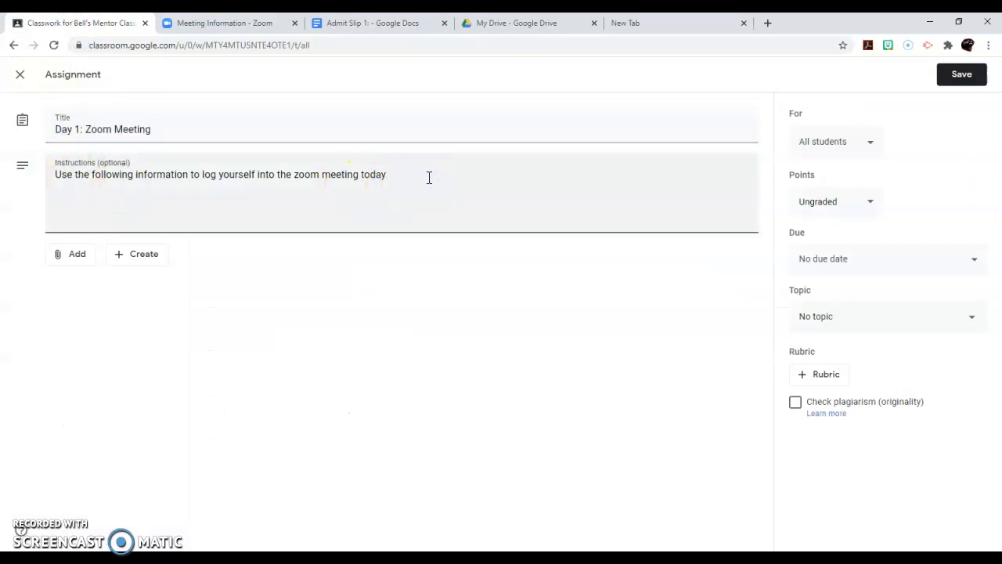
{"action": "key", "text": "ctrl+v"}
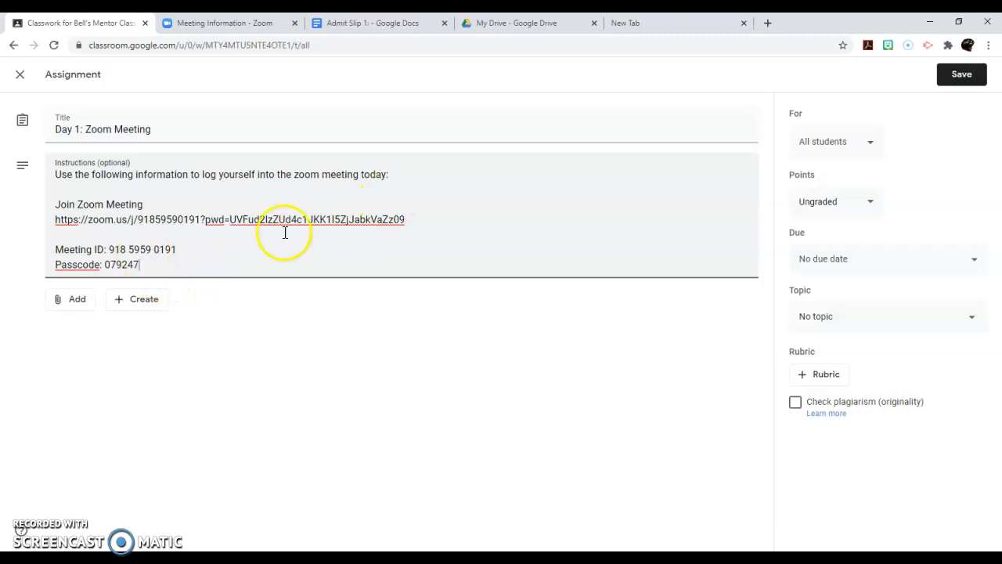
Copy the Zoom join link with its embedded passcode from the instructions and attach it to the assignment as a link.
{"action": "left_click", "coordinate": [395, 219]}
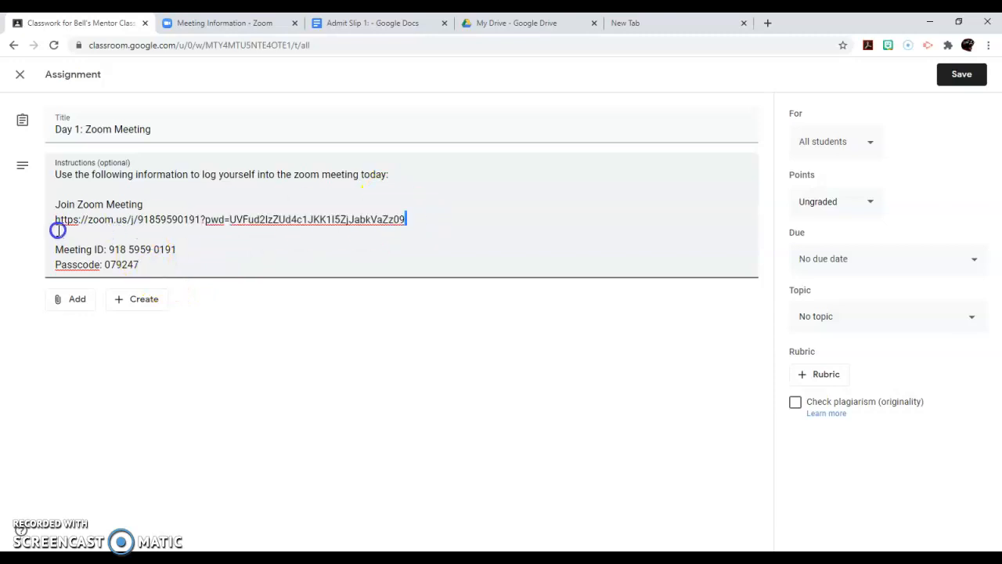
{"action": "left_click", "coordinate": [55, 222], "text": "shift"}
{"action": "right_click", "coordinate": [58, 221]}
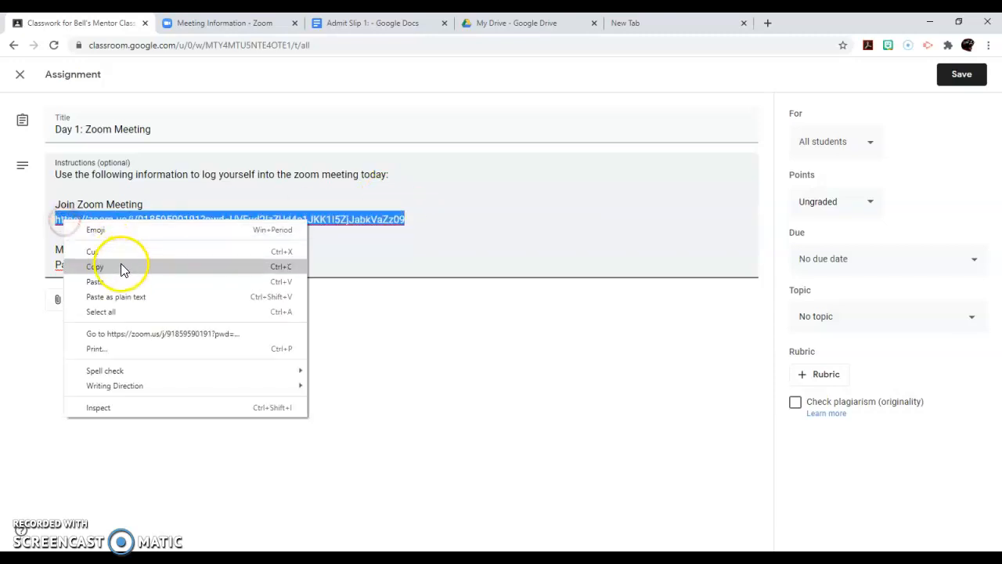
{"action": "left_click", "coordinate": [121, 264]}
{"action": "left_click", "coordinate": [83, 299]}
{"action": "left_click", "coordinate": [96, 347]}
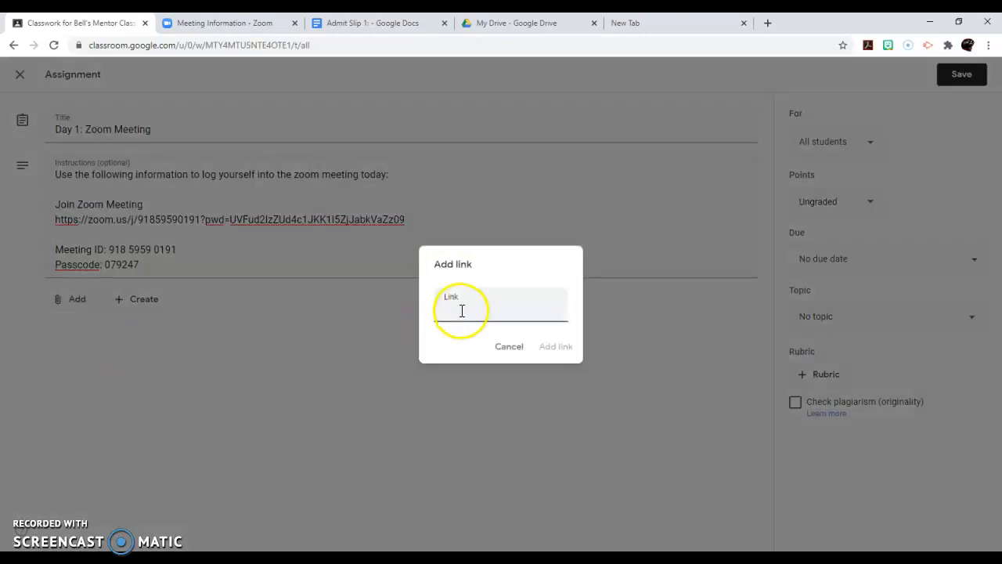
{"action": "key", "text": "ctrl+v"}
{"action": "left_click", "coordinate": [549, 346]}
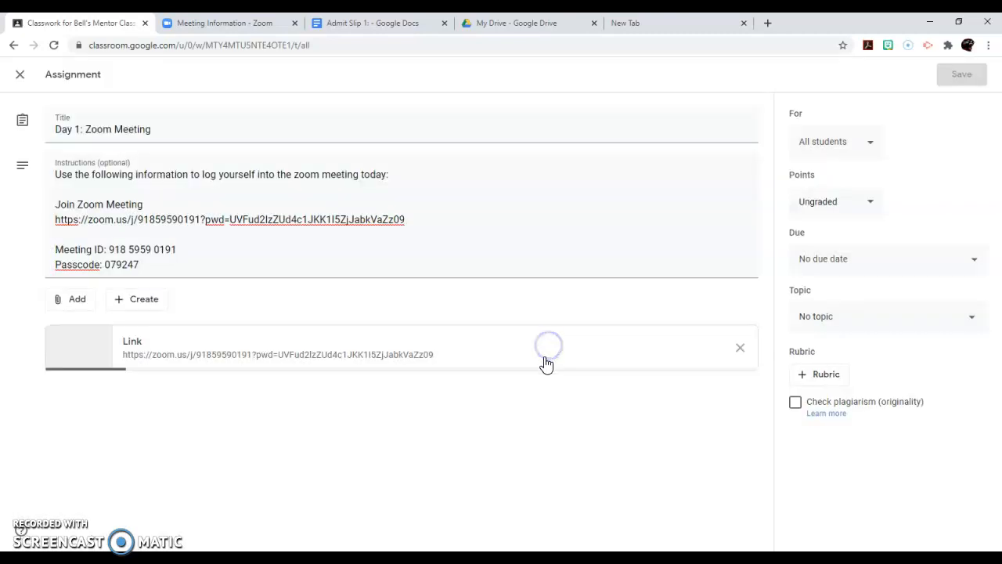
Remove the Join Zoom Meeting heading, its URL and the extra blank lines from the instructions, keeping the meeting ID and passcode lines.
{"action": "left_click_drag", "start_coordinate": [90, 196], "coordinate": [405, 215]}
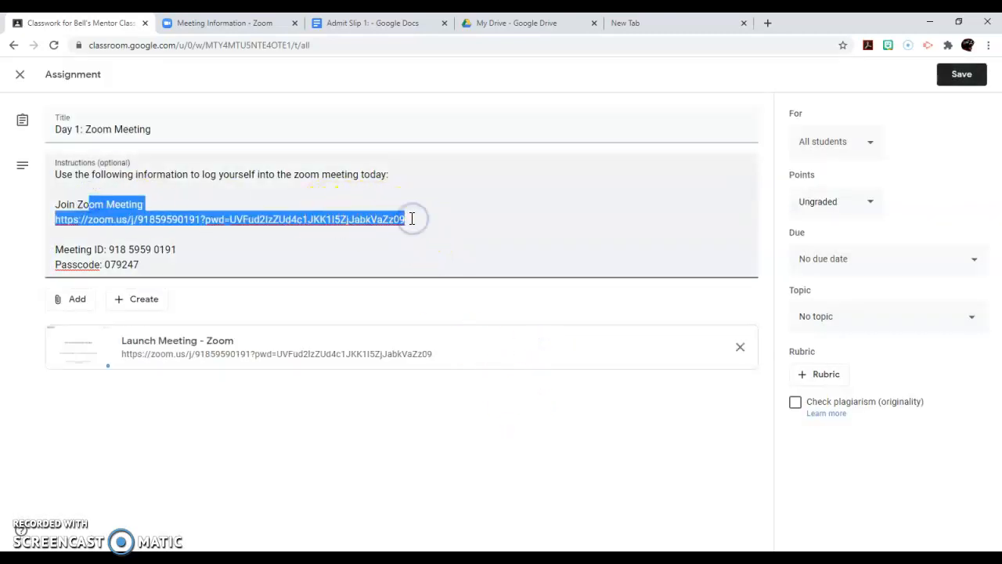
{"action": "key", "text": "BackSpace"}
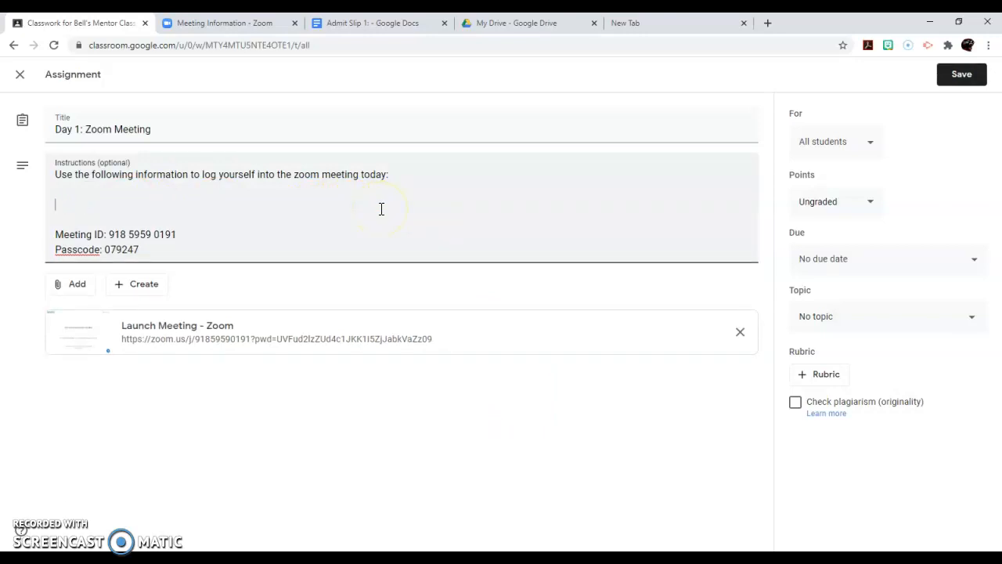
{"action": "key", "text": "BackSpace"}
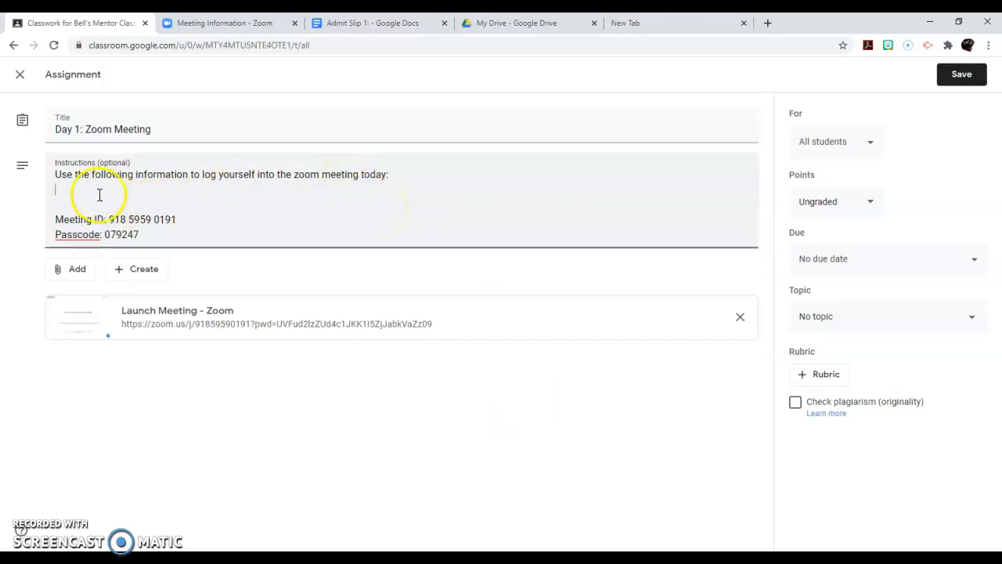
{"action": "key", "text": "BackSpace"}
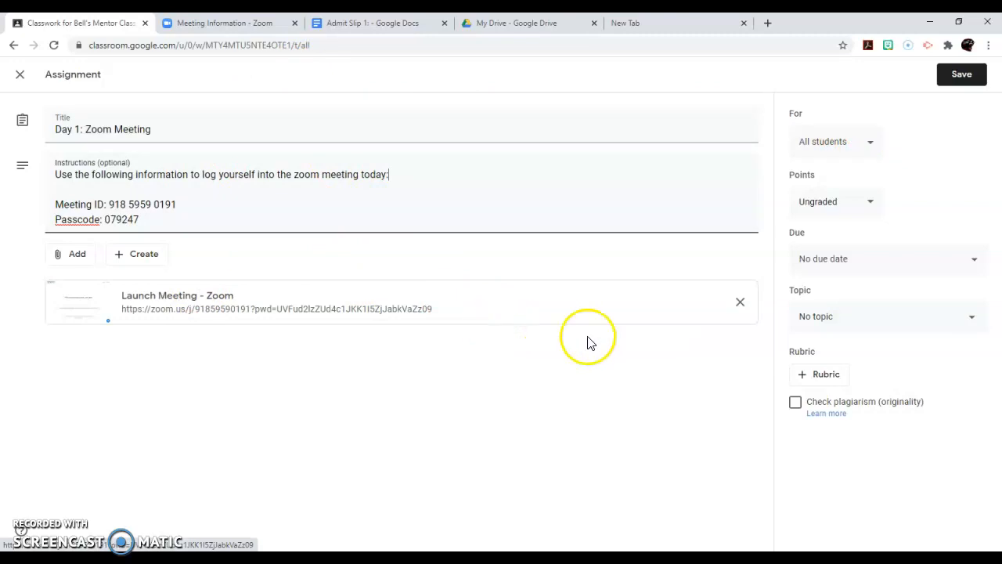
Set the Day 1: Zoom Meeting assignment to 25 points and save it with the updated point value.
{"action": "left_click", "coordinate": [846, 202]}
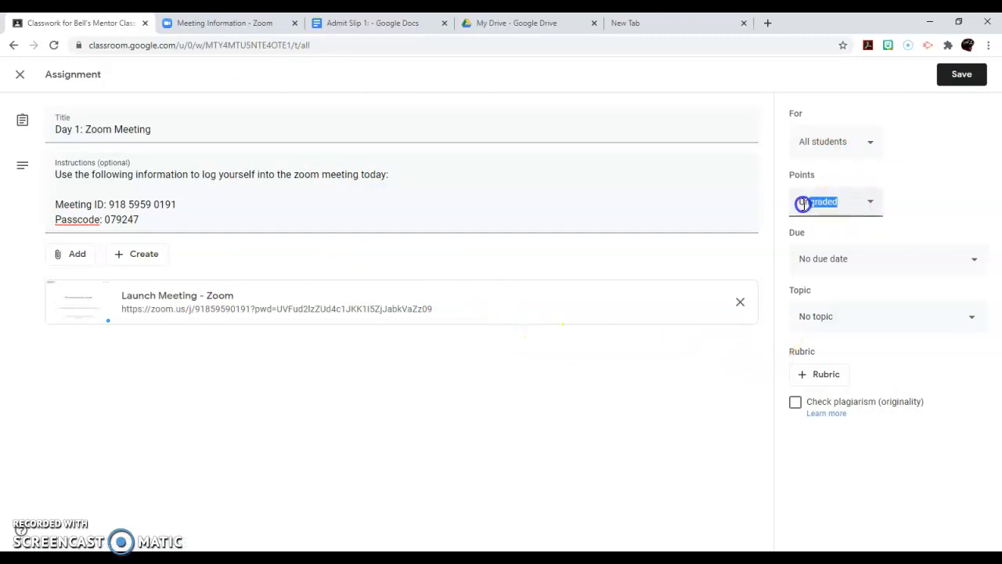
{"action": "type", "text": "25"}
{"action": "left_click", "coordinate": [566, 383]}
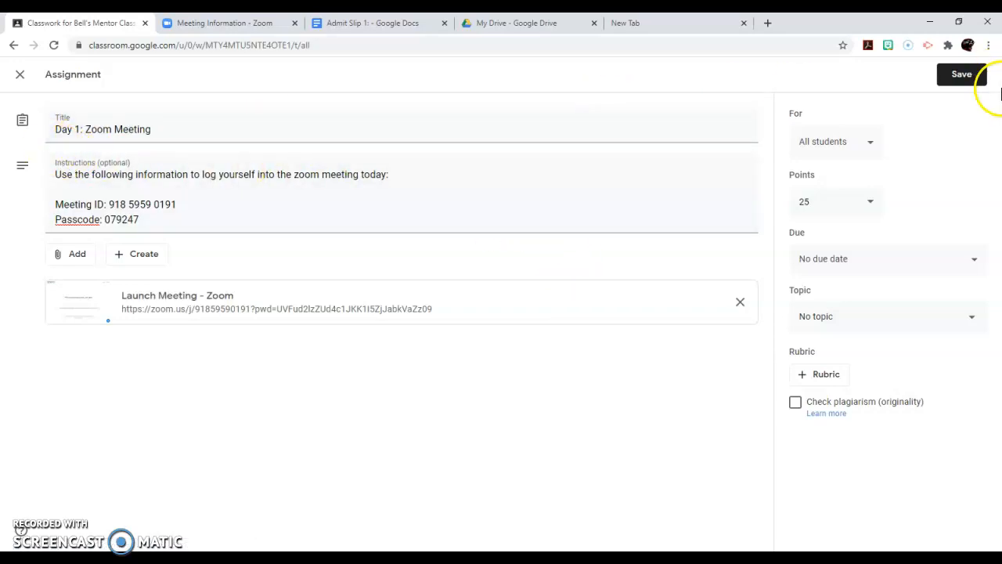
{"action": "left_click", "coordinate": [957, 73]}
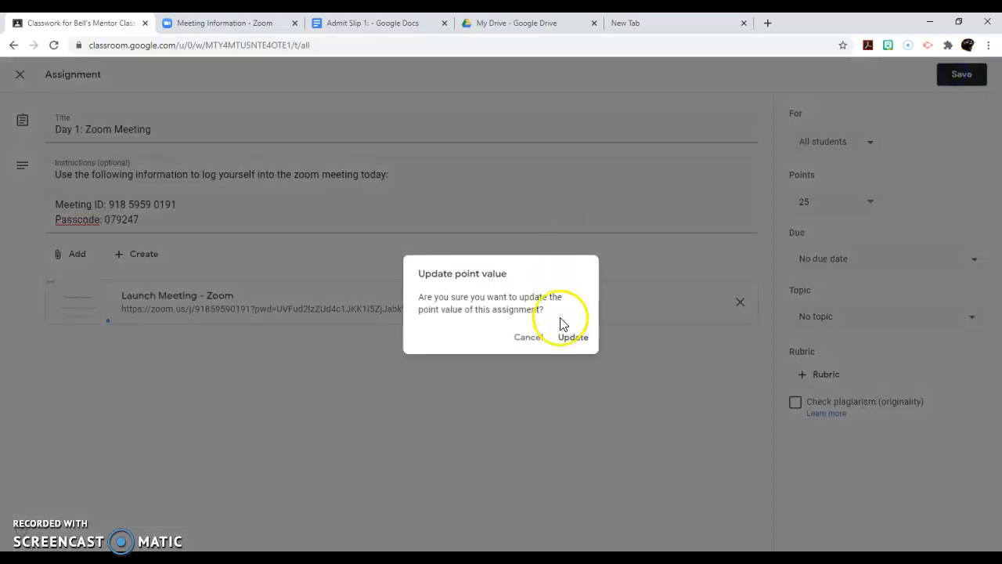
{"action": "left_click", "coordinate": [575, 337]}
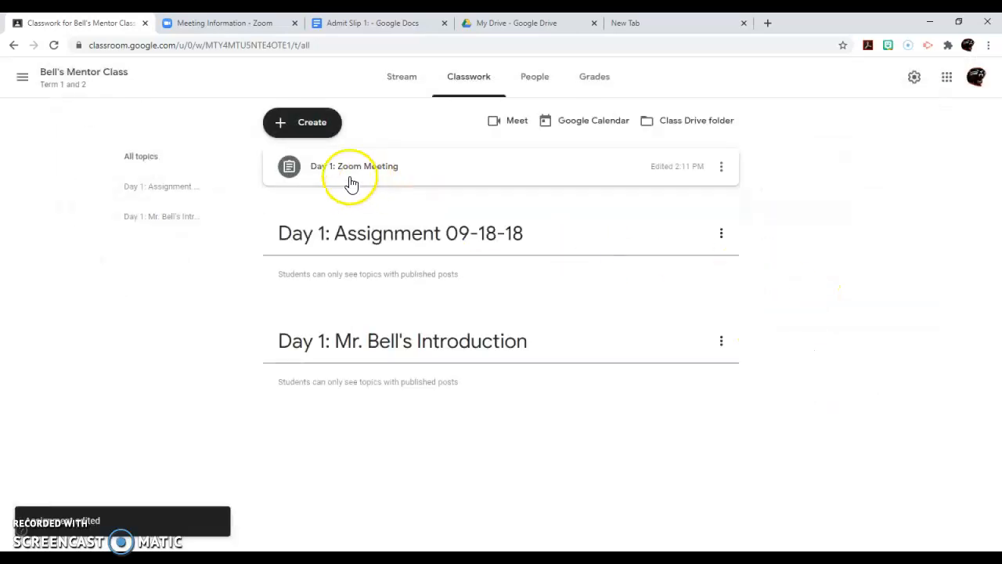
Move the Day 1: Zoom Meeting post under the Day 1: Assignment 09-18-18 topic and delete the empty Day 1 introduction topic.
{"action": "left_click_drag", "start_coordinate": [335, 174], "coordinate": [348, 234]}
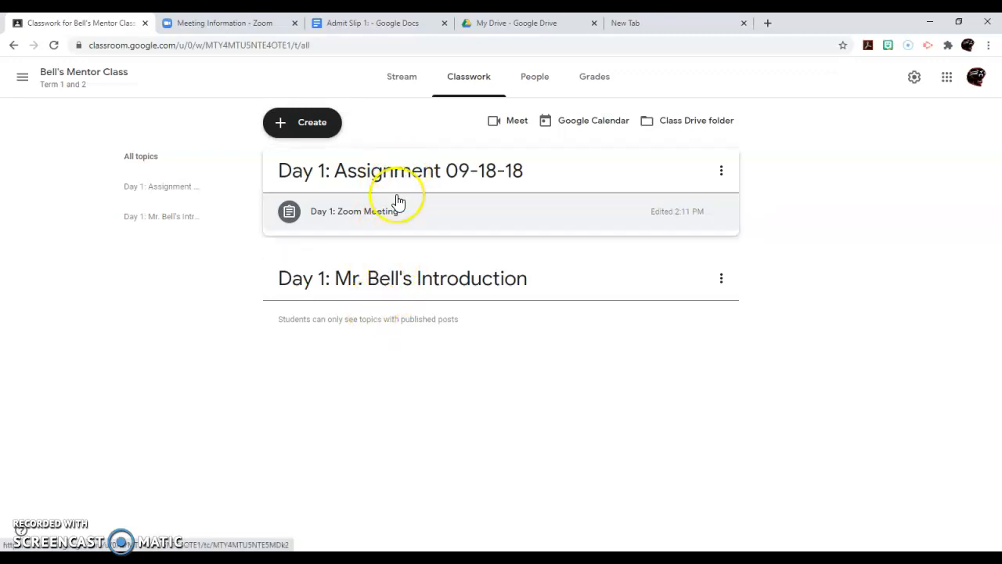
{"action": "left_click", "coordinate": [721, 280]}
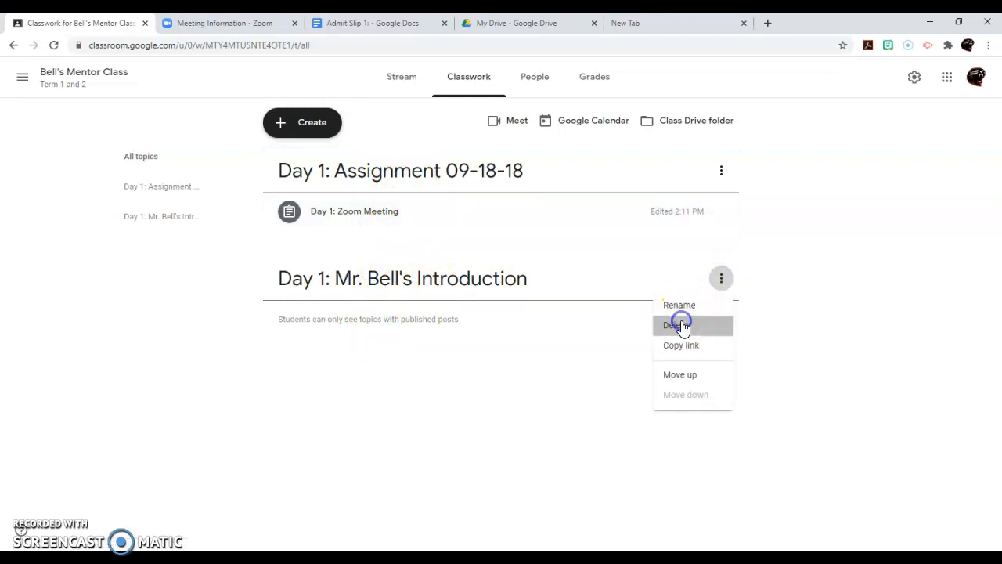
{"action": "left_click", "coordinate": [678, 324]}
{"action": "left_click", "coordinate": [571, 331]}
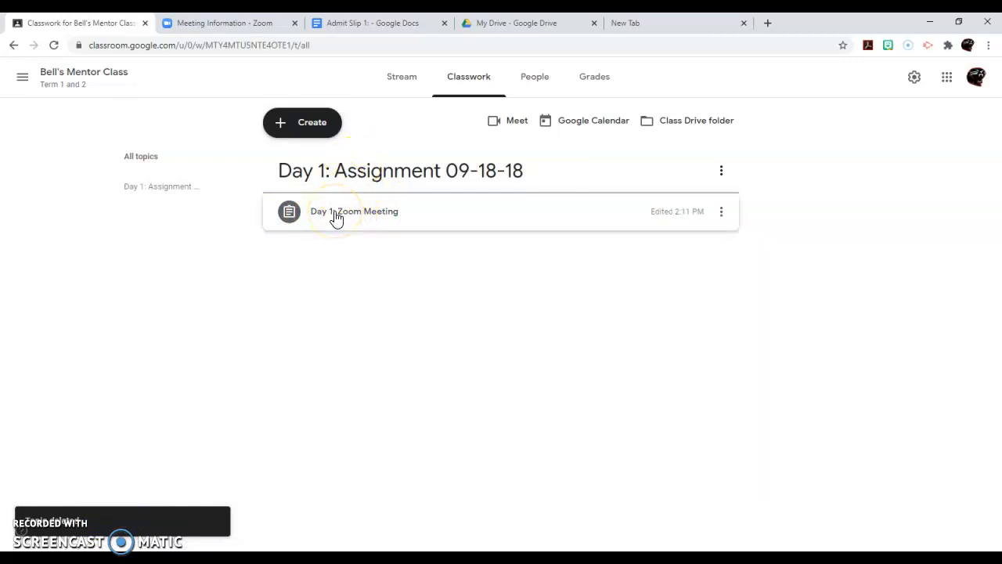
Switch to the Admit Slip 1 document in Google Docs, copy its sharing link and close the sharing settings.
{"action": "left_click", "coordinate": [412, 21]}
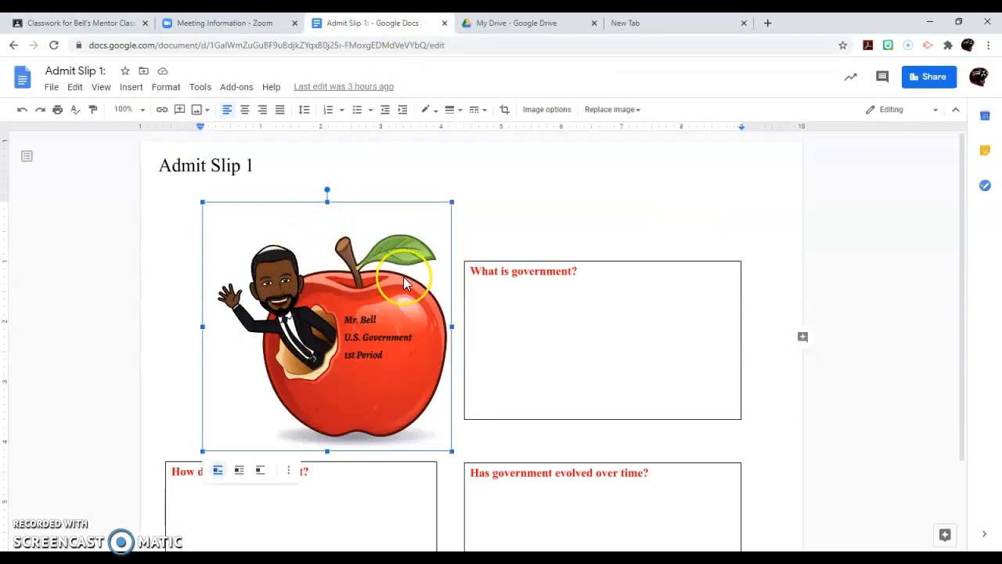
{"action": "scroll", "coordinate": [319, 261], "scroll_direction": "down", "scroll_amount": 2}
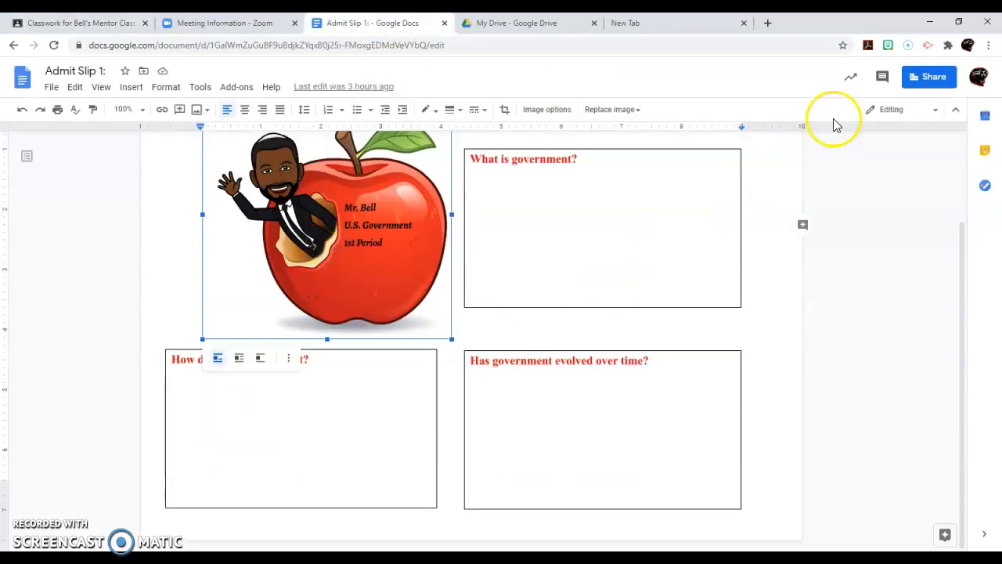
{"action": "left_click", "coordinate": [924, 81]}
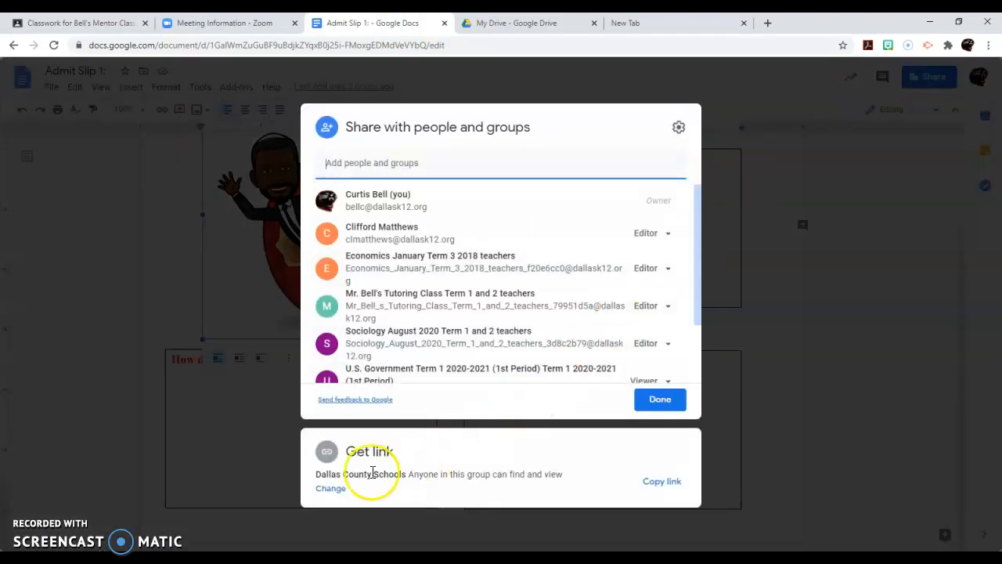
{"action": "left_click", "coordinate": [671, 481]}
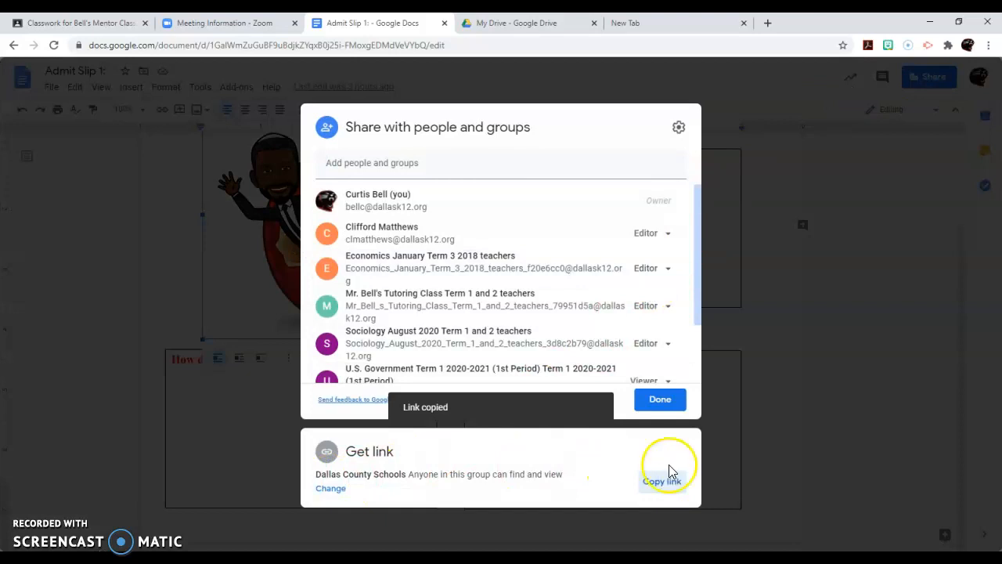
{"action": "left_click", "coordinate": [662, 404]}
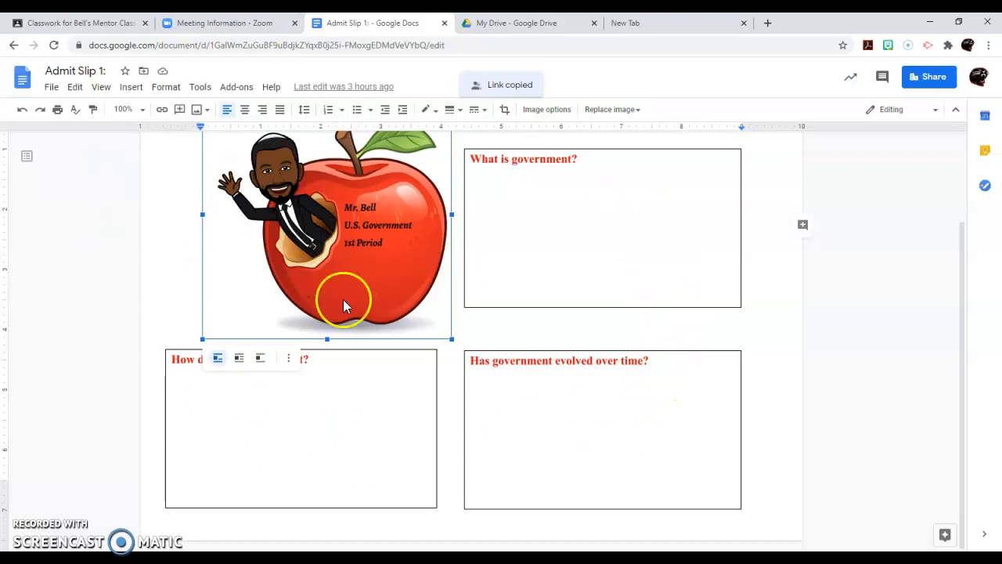
Create a new assignment in Google Classroom, due Sep 18, 2020 at 3:00 PM and worth 20 points.
{"action": "left_click", "coordinate": [78, 24]}
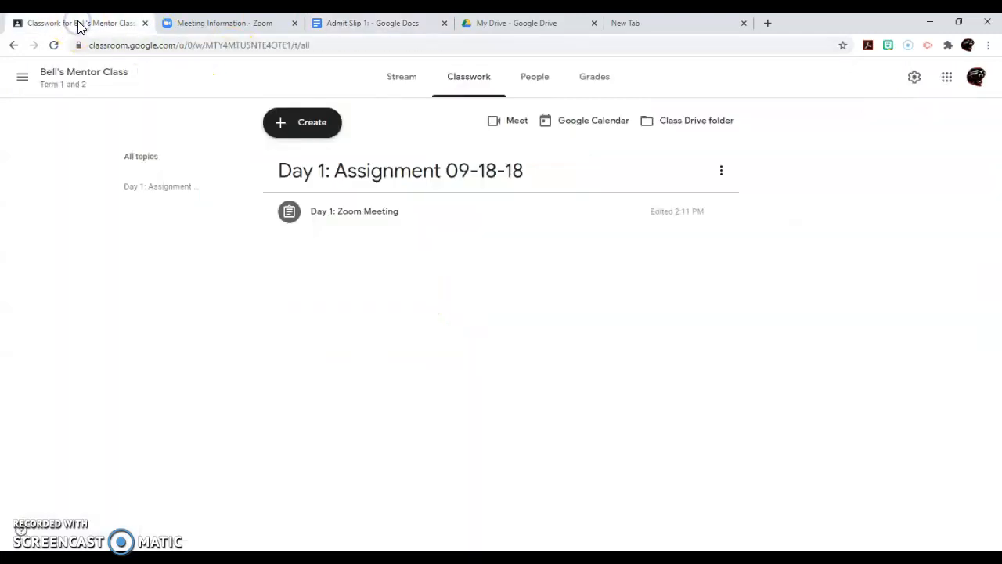
{"action": "left_click", "coordinate": [287, 132]}
{"action": "left_click", "coordinate": [315, 172]}
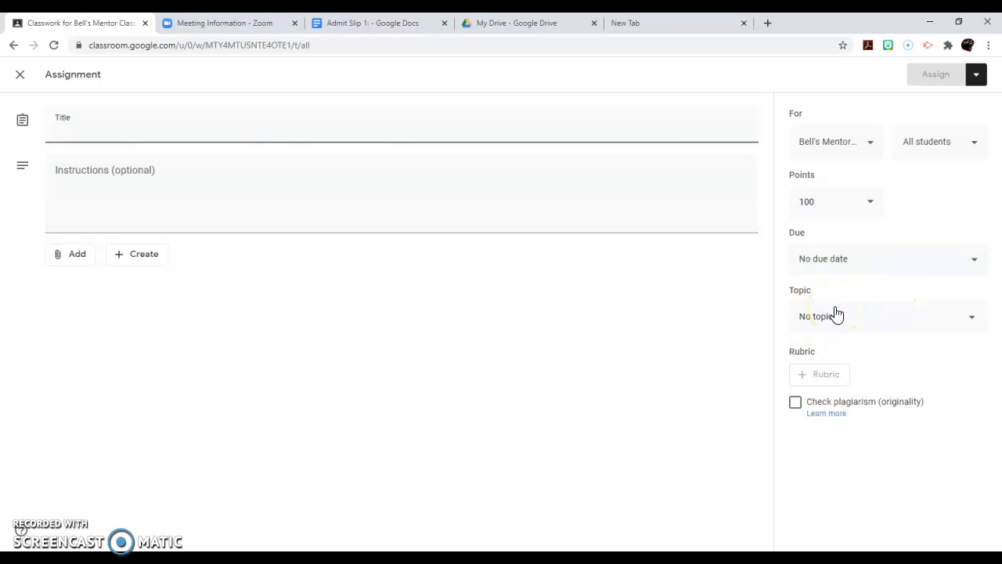
{"action": "left_click", "coordinate": [859, 262]}
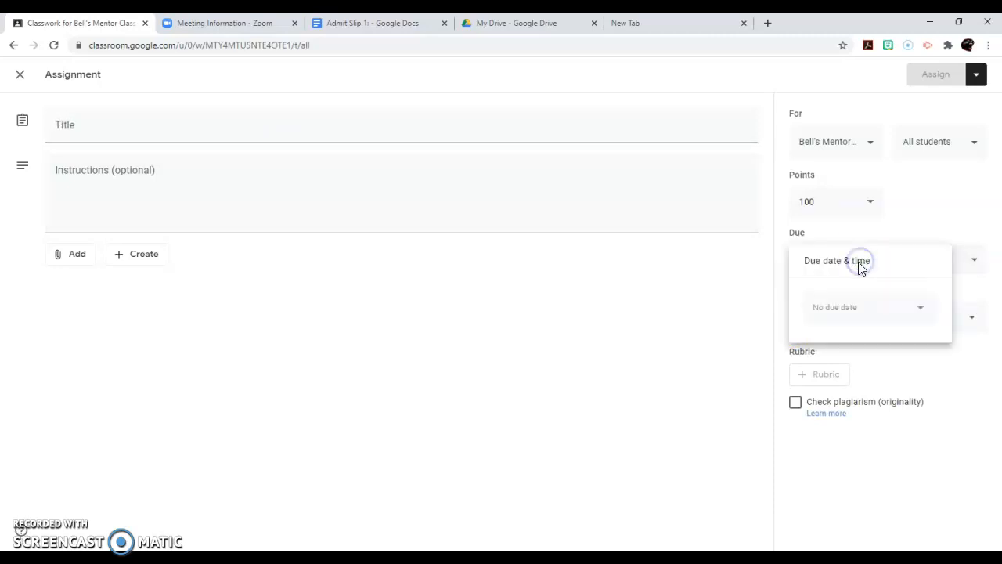
{"action": "left_click", "coordinate": [905, 313]}
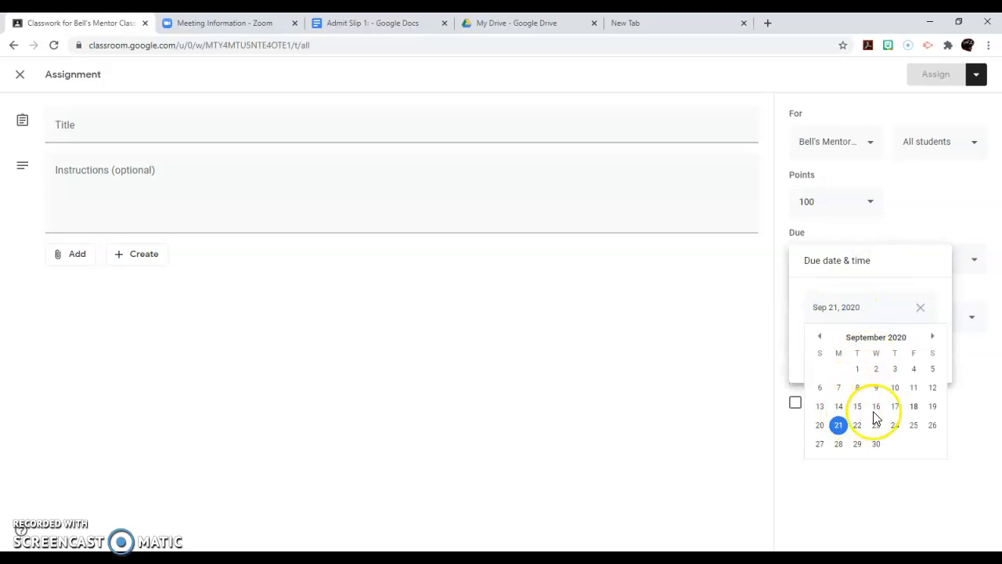
{"action": "left_click", "coordinate": [914, 406]}
{"action": "left_click", "coordinate": [841, 350]}
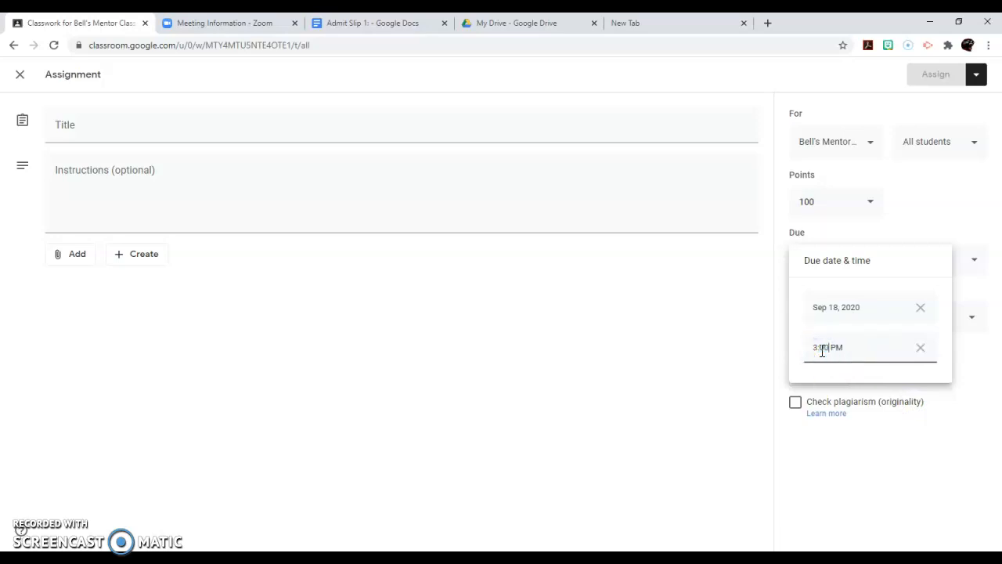
{"action": "left_click", "coordinate": [603, 332]}
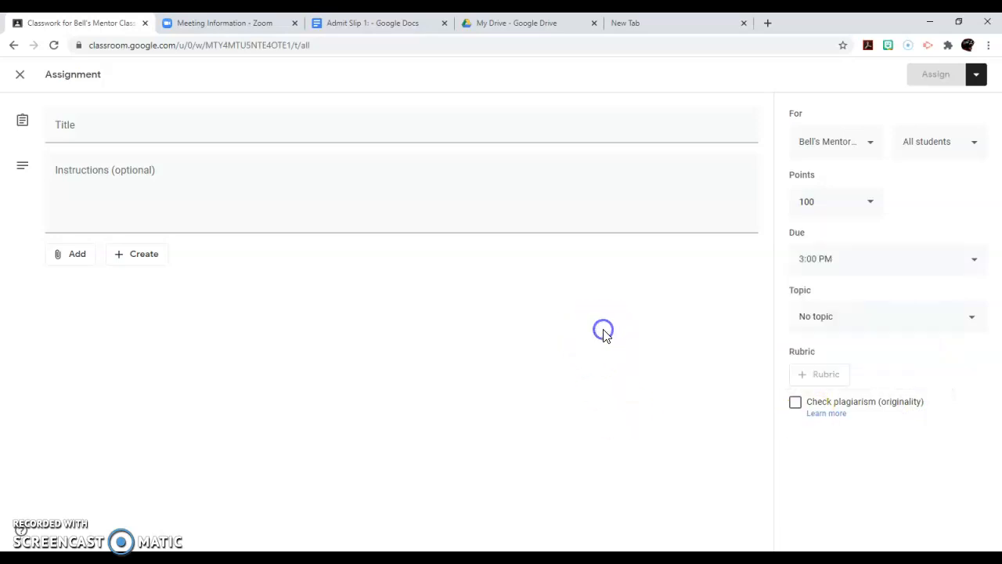
{"action": "left_click", "coordinate": [832, 201]}
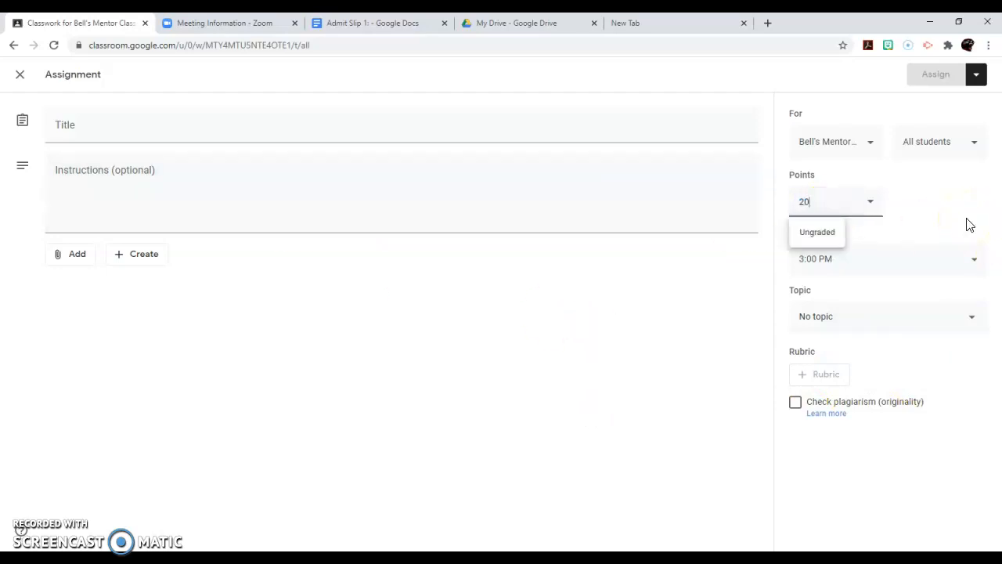
{"action": "left_click", "coordinate": [376, 339]}
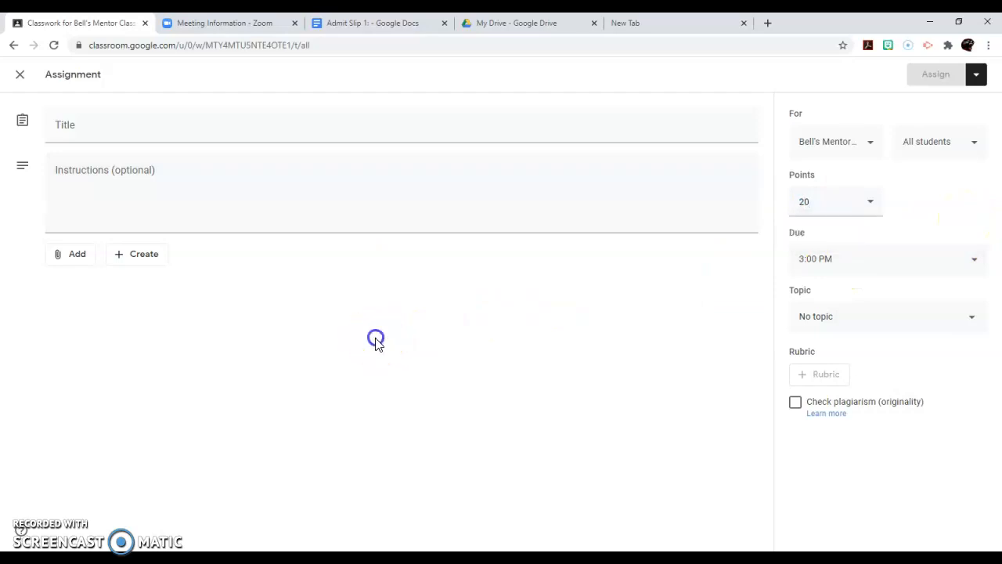
Title the assignment "Day 1: Admit Slip" with the instructions "Complete the attached admit slip for your bell ringer".
{"action": "left_click", "coordinate": [77, 134]}
{"action": "type", "text": "Day 1 Adm"}
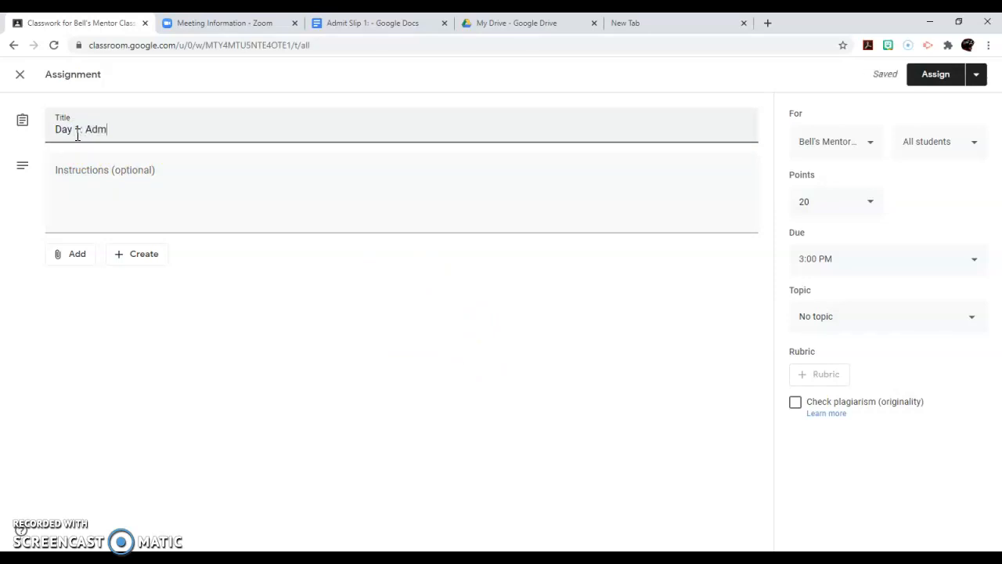
{"action": "left_click", "coordinate": [81, 173]}
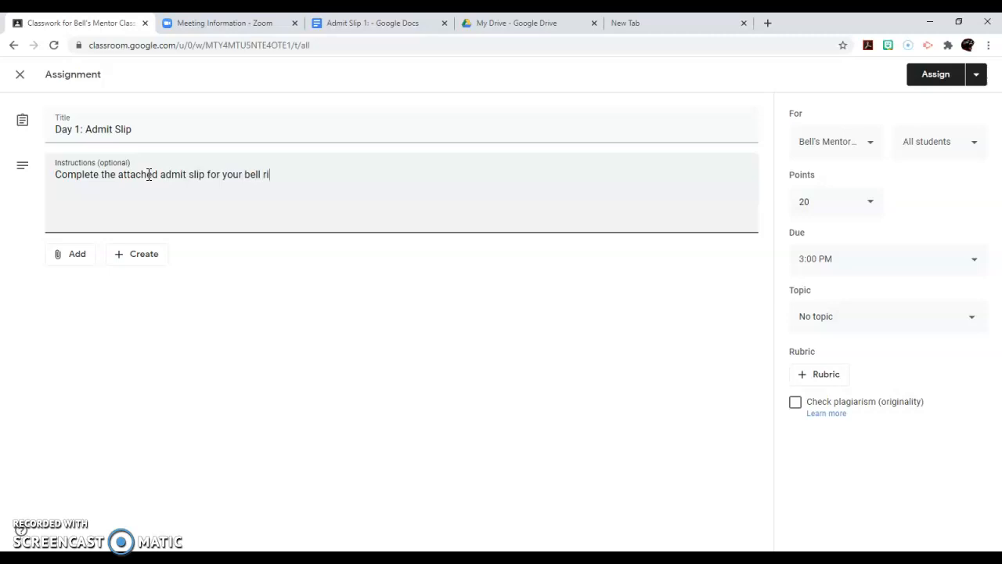
Attach the Admit Slip 1 document to the assignment by adding its copied sharing link.
{"action": "left_click", "coordinate": [71, 257]}
{"action": "left_click", "coordinate": [95, 305]}
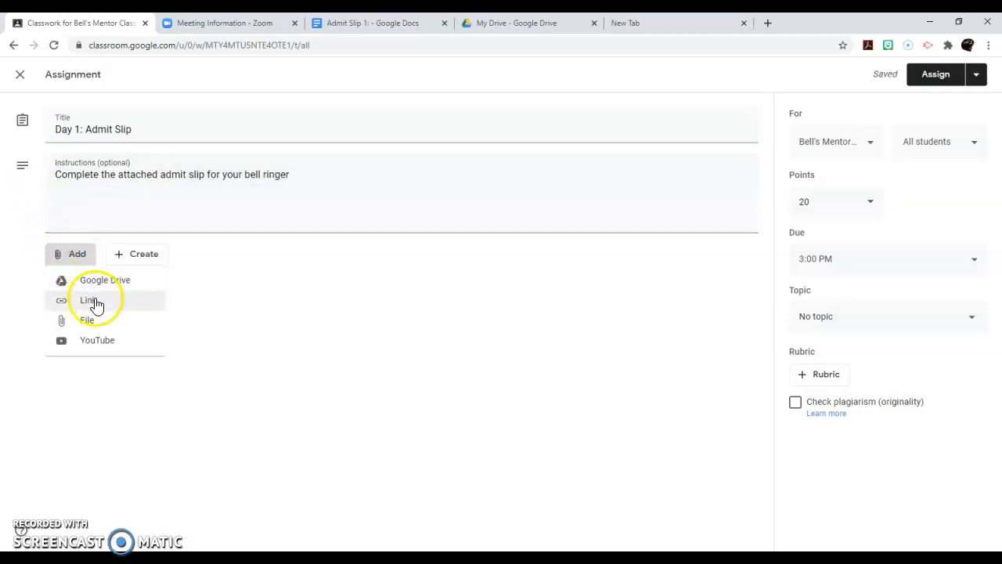
{"action": "left_click", "coordinate": [96, 304]}
{"action": "left_click", "coordinate": [468, 312]}
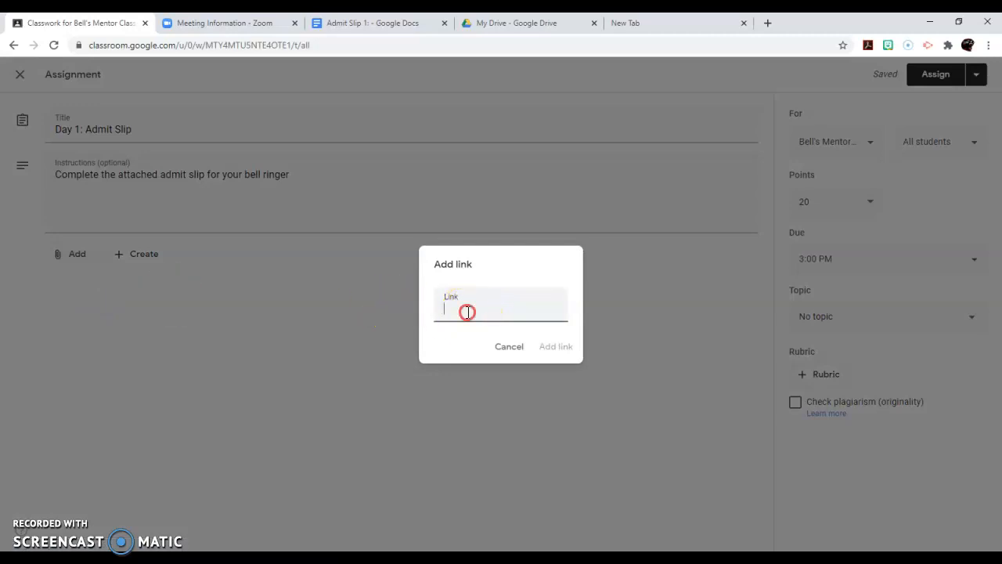
{"action": "right_click", "coordinate": [468, 312]}
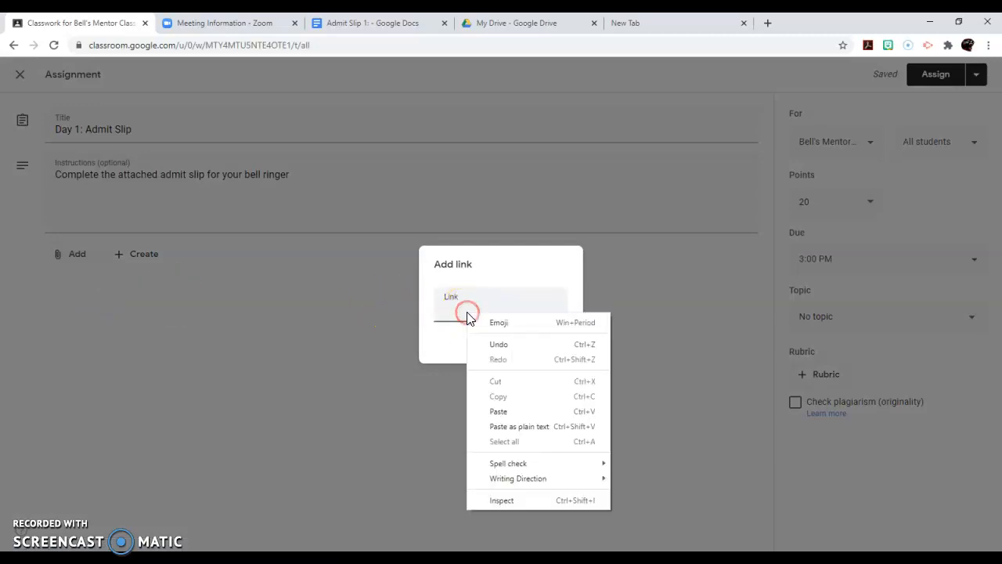
{"action": "left_click", "coordinate": [527, 411]}
{"action": "left_click", "coordinate": [558, 352]}
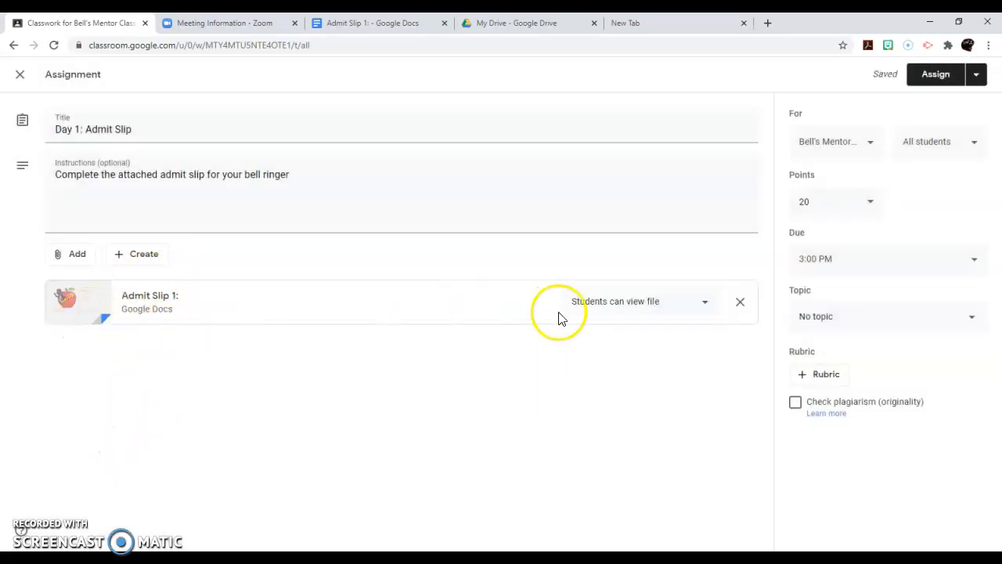
Set the attached Admit Slip 1 to make a copy for each student and assign the assignment.
{"action": "left_click", "coordinate": [707, 311]}
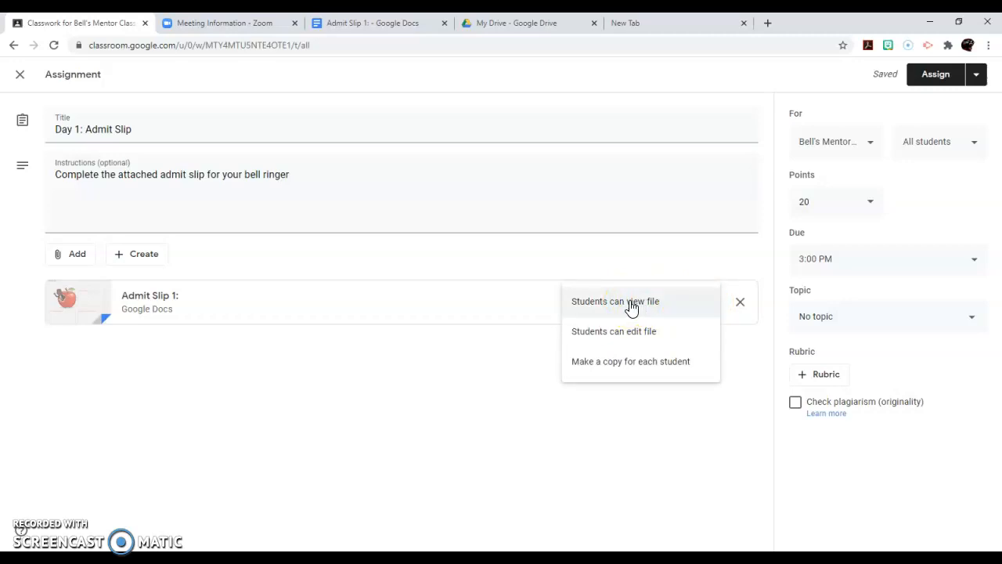
{"action": "left_click", "coordinate": [618, 332]}
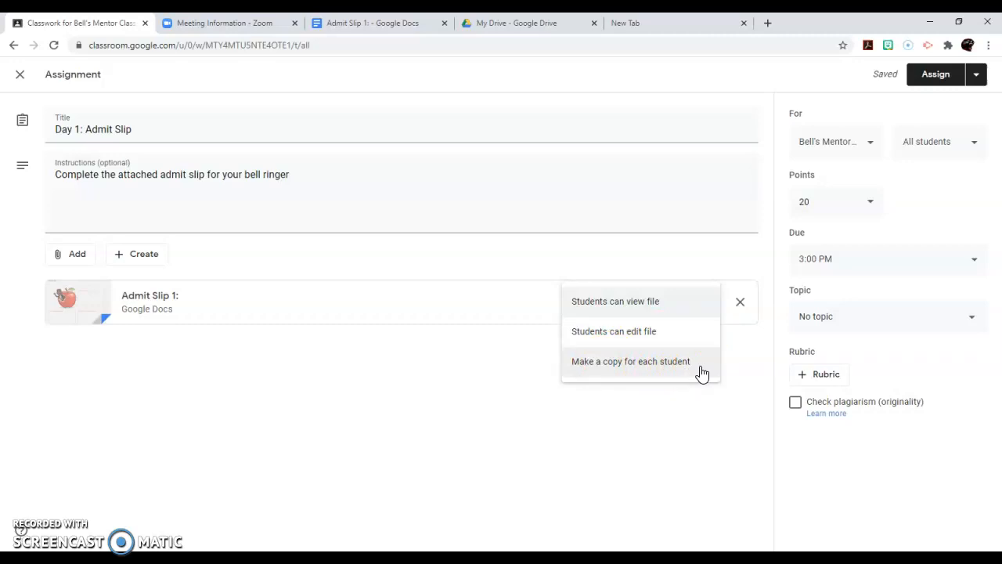
{"action": "left_click", "coordinate": [649, 371]}
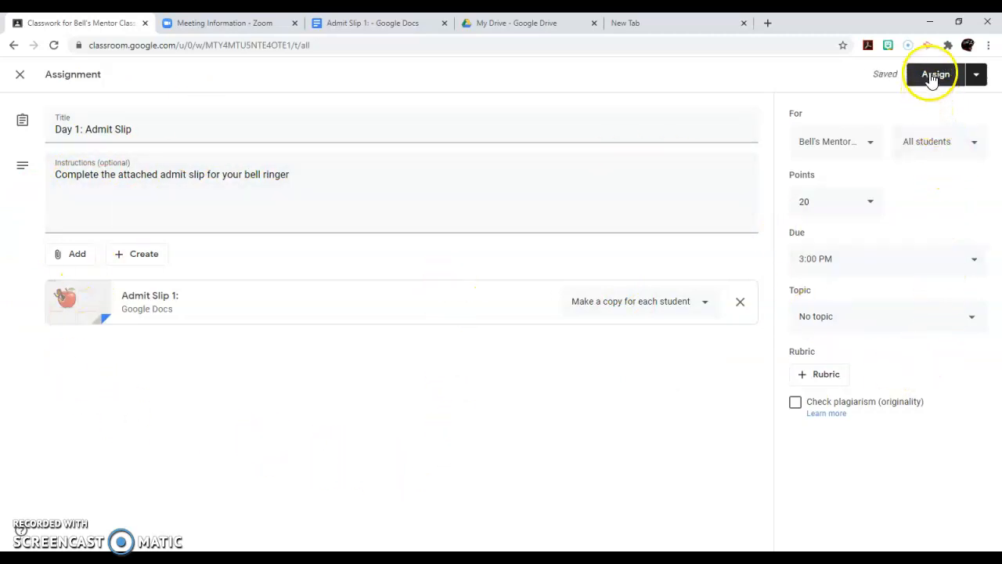
{"action": "left_click", "coordinate": [978, 76]}
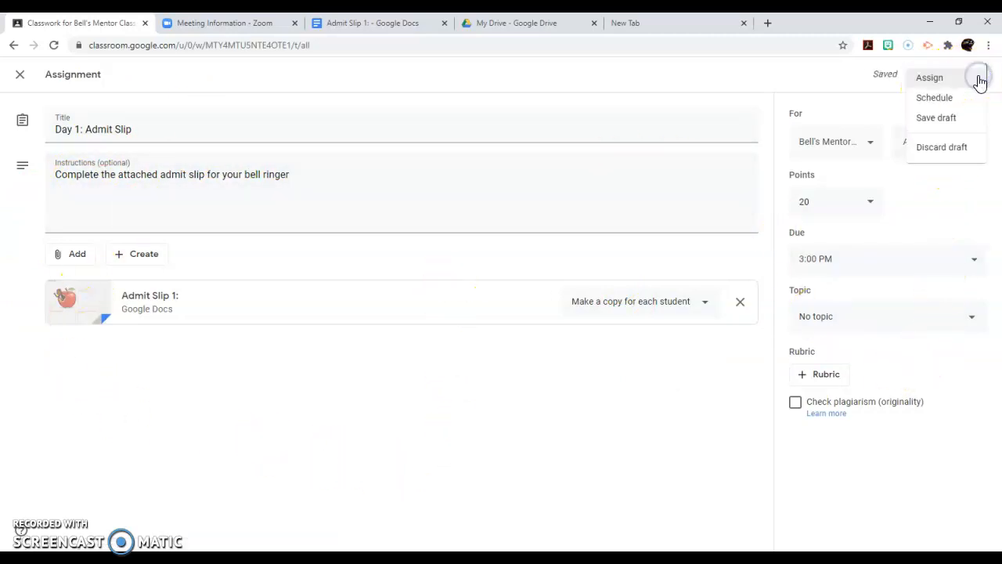
{"action": "left_click", "coordinate": [938, 78]}
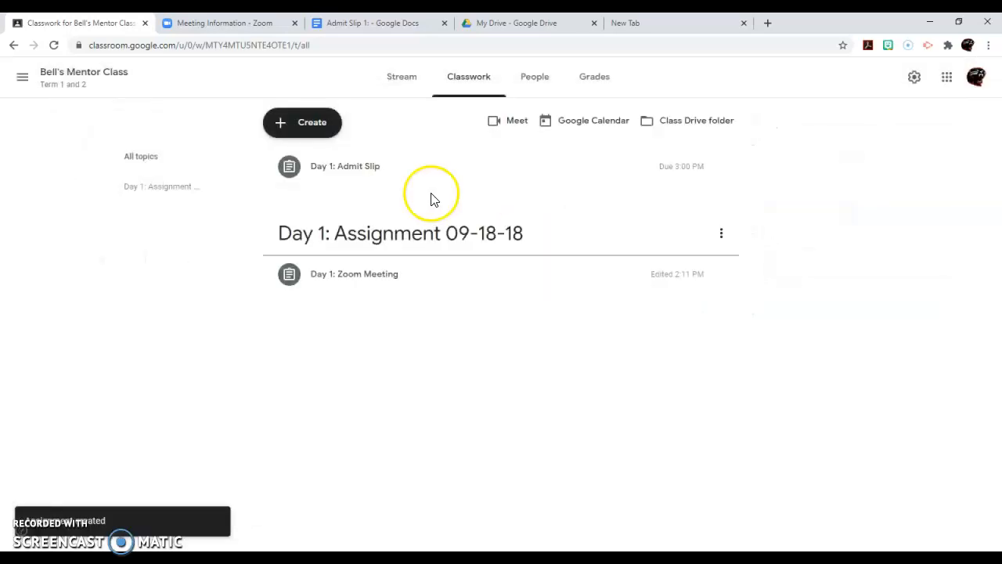
Try to move the Day 1: Admit Slip assignment under the Day 1: Assignment 09-18-18 topic.
{"action": "left_click_drag", "start_coordinate": [342, 169], "coordinate": [311, 300]}
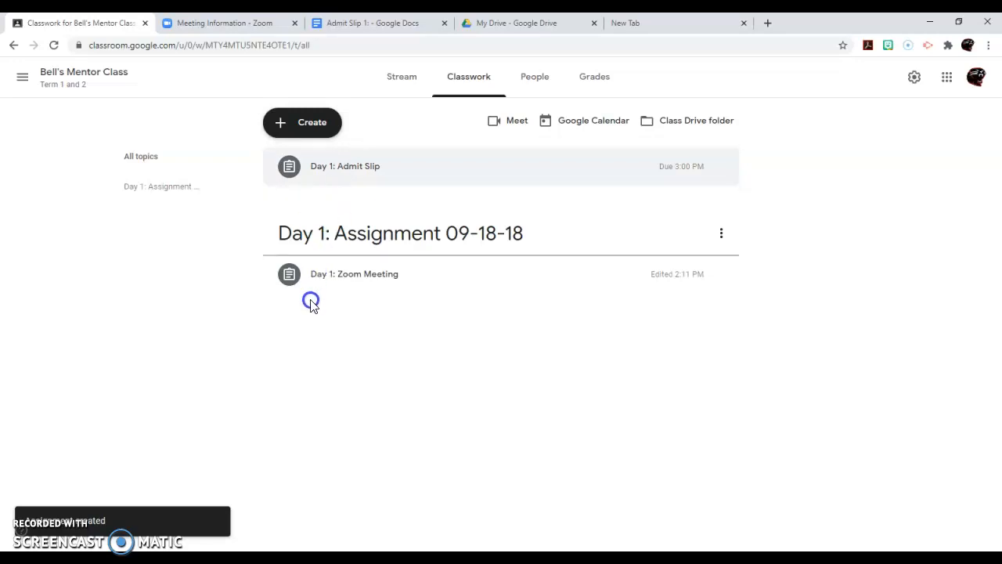
{"action": "left_click_drag", "start_coordinate": [350, 160], "coordinate": [327, 302]}
{"action": "left_click_drag", "start_coordinate": [614, 165], "coordinate": [600, 219]}
{"action": "left_click_drag", "start_coordinate": [421, 164], "coordinate": [406, 275]}
{"action": "left_click_drag", "start_coordinate": [290, 167], "coordinate": [286, 258]}
{"action": "left_click_drag", "start_coordinate": [402, 242], "coordinate": [394, 156]}
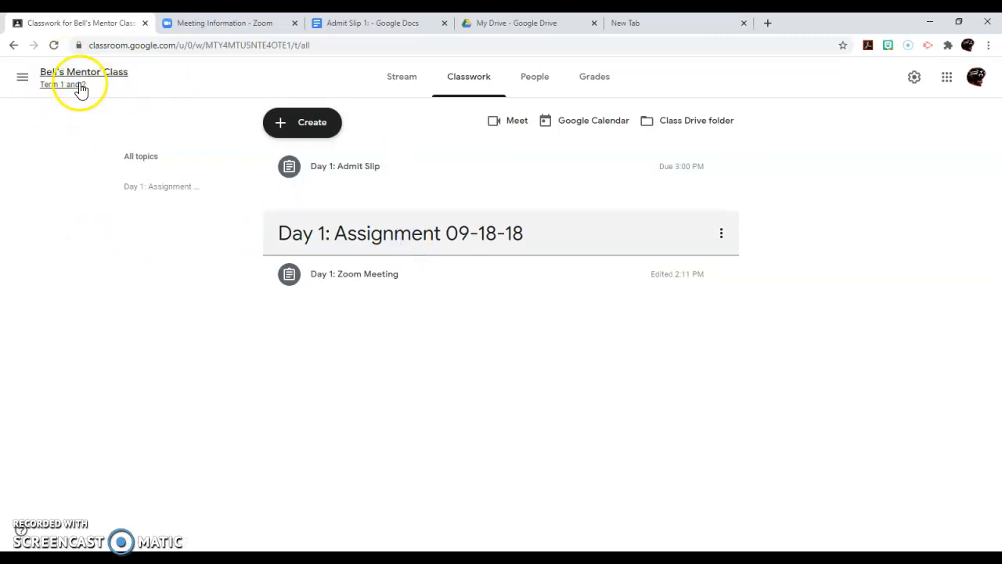
Switch between the class stream and classwork and retry moving Day 1: Admit Slip below the topic heading.
{"action": "left_click", "coordinate": [400, 78]}
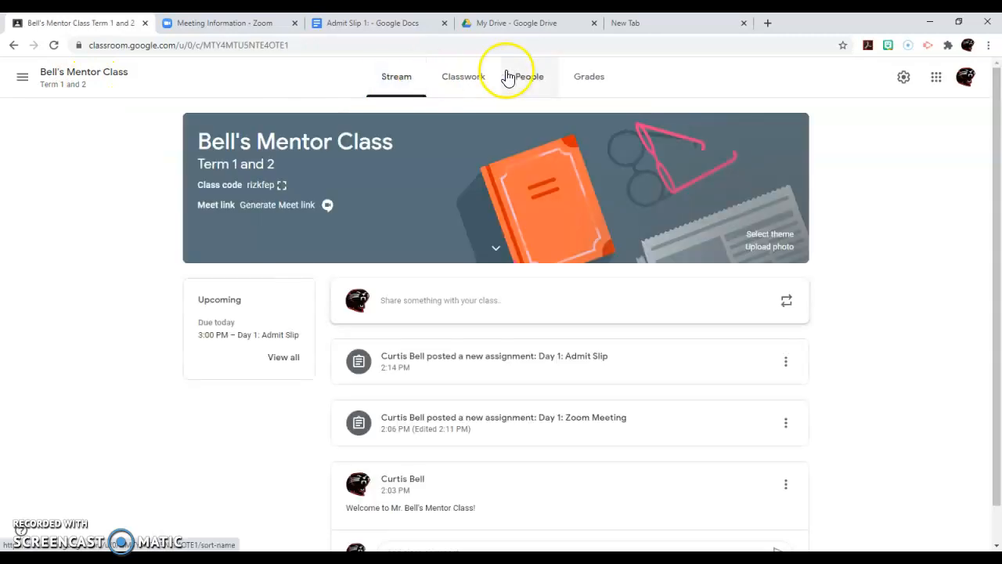
{"action": "left_click", "coordinate": [477, 78]}
{"action": "left_click_drag", "start_coordinate": [389, 235], "coordinate": [394, 195]}
{"action": "left_click", "coordinate": [403, 76]}
{"action": "left_click", "coordinate": [462, 79]}
{"action": "triple_click", "coordinate": [539, 243]}
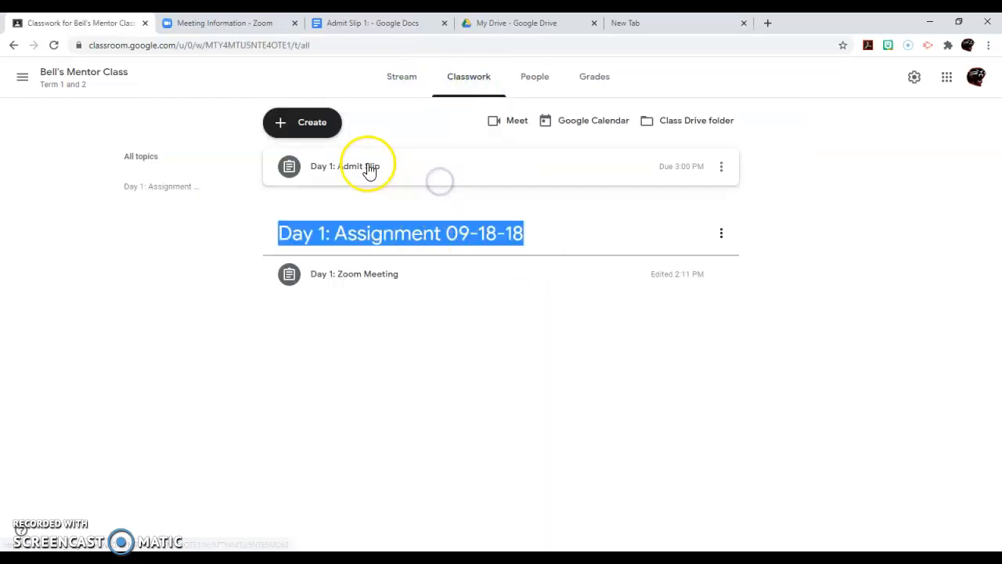
{"action": "left_click", "coordinate": [724, 167]}
{"action": "left_click", "coordinate": [866, 181]}
{"action": "left_click_drag", "start_coordinate": [446, 165], "coordinate": [438, 265]}
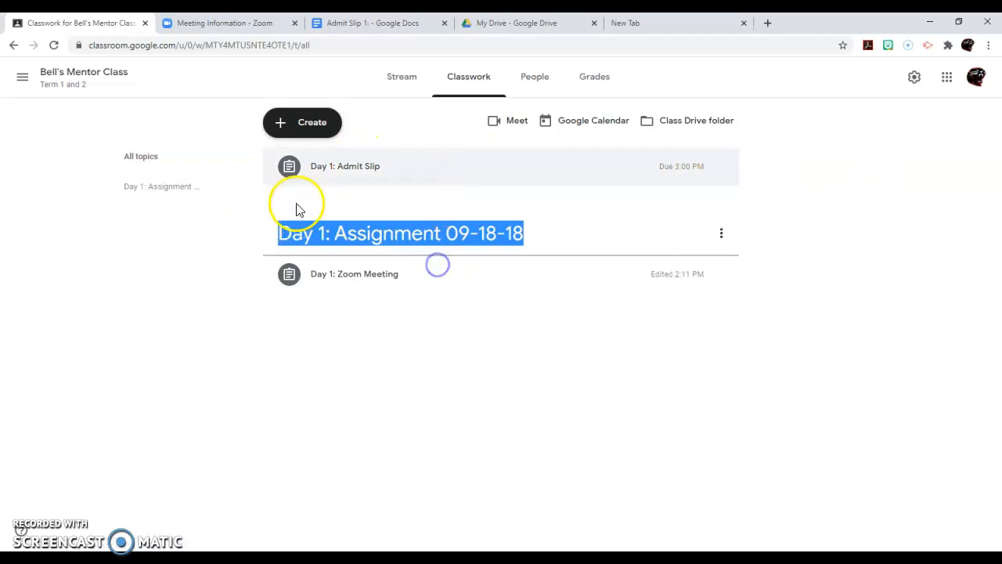
{"action": "left_click", "coordinate": [297, 171]}
{"action": "left_click", "coordinate": [311, 278]}
{"action": "left_click", "coordinate": [564, 353]}
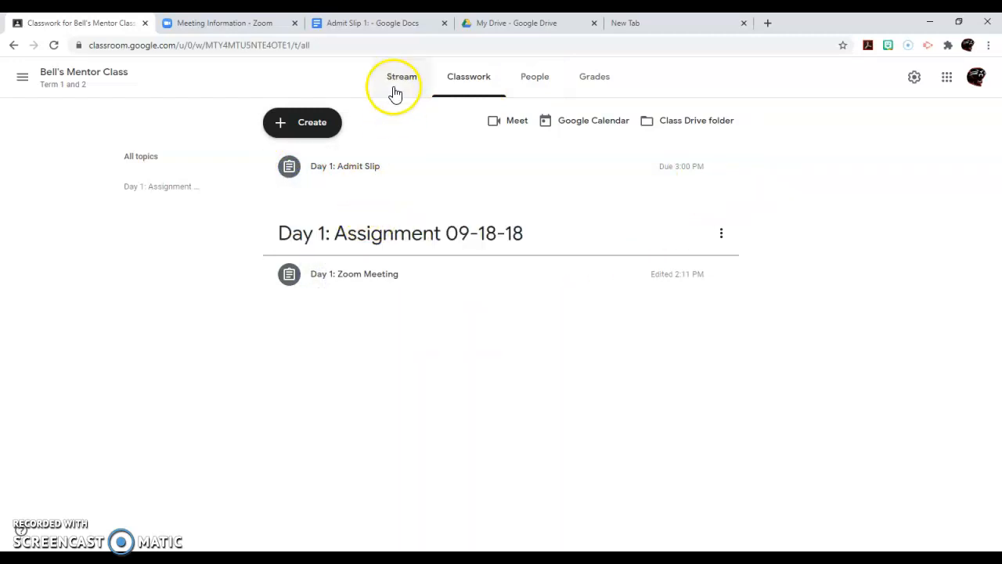
Reload the classwork page and place Day 1: Admit Slip below Day 1: Zoom Meeting in the Day 1: Assignment 09-18-18 topic.
{"action": "left_click", "coordinate": [396, 48]}
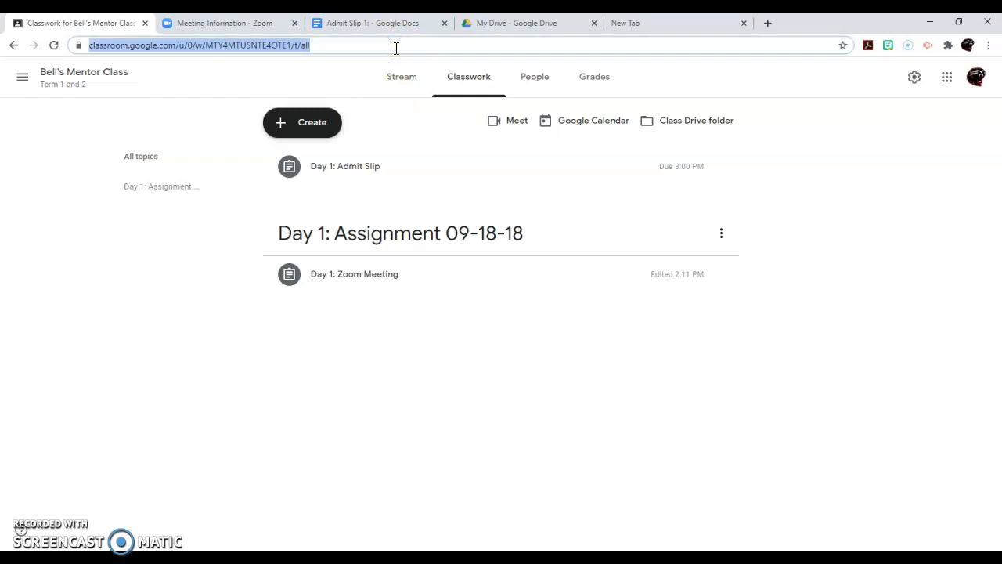
{"action": "key", "text": "Return"}
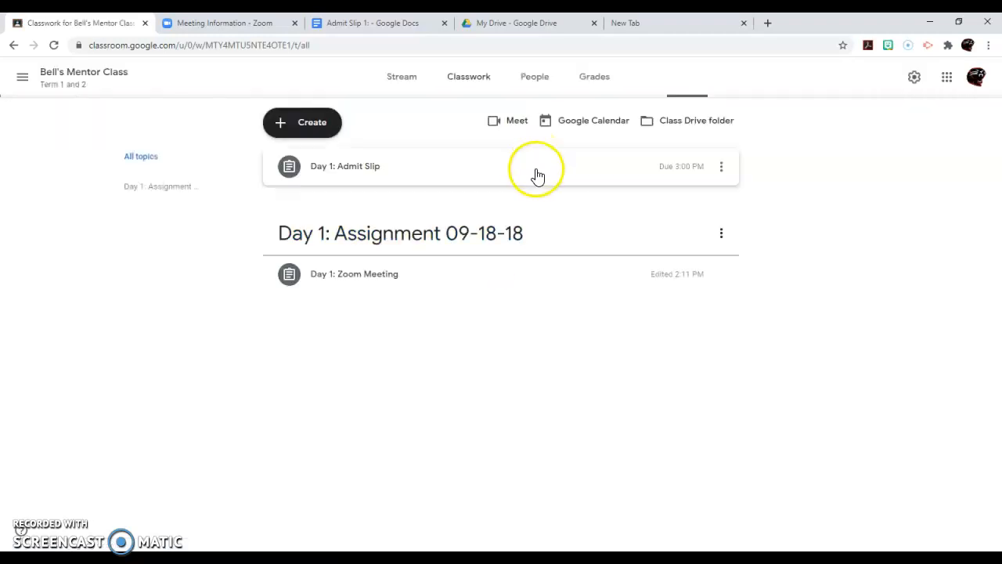
{"action": "left_click_drag", "start_coordinate": [376, 165], "coordinate": [353, 297]}
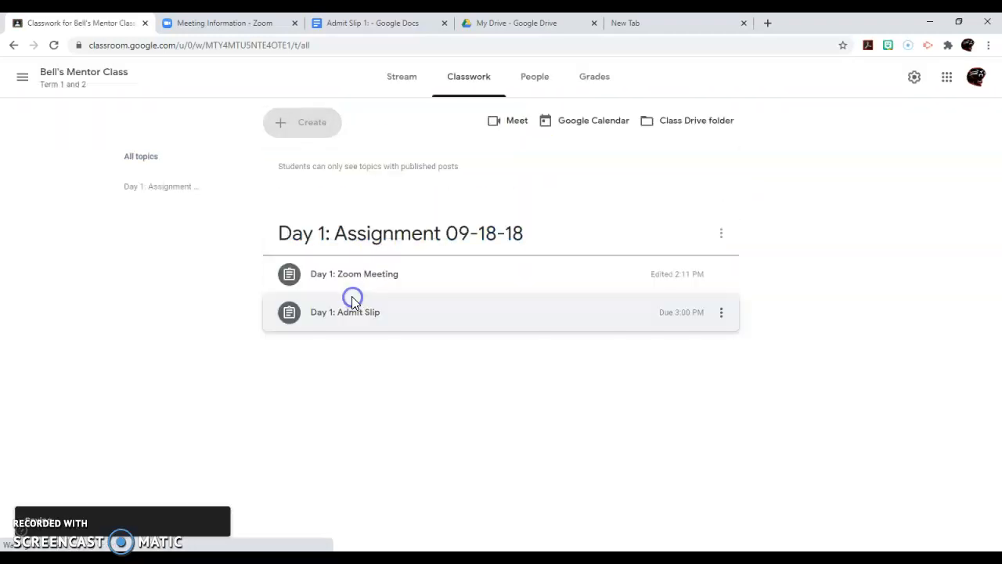
{"action": "left_click", "coordinate": [974, 240]}
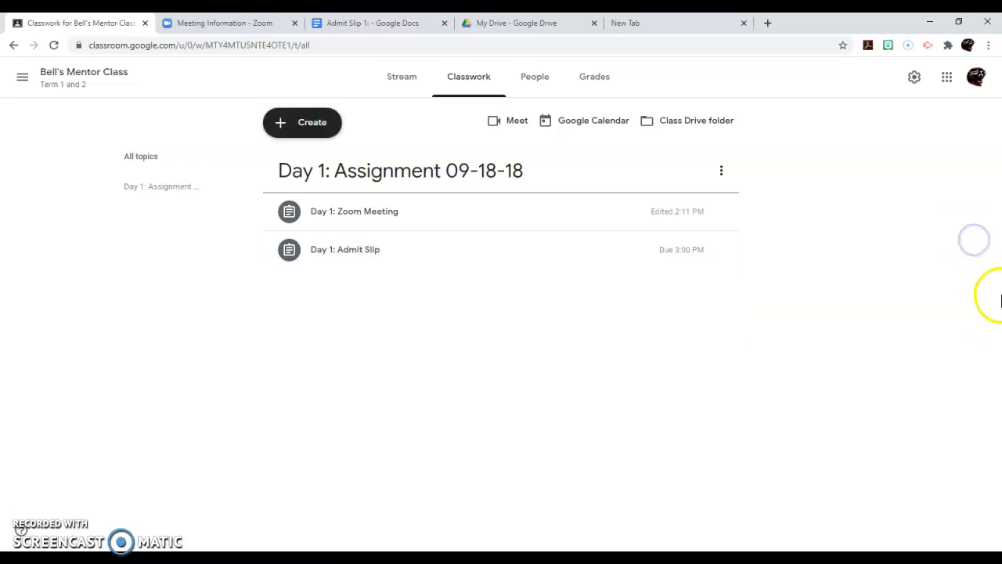